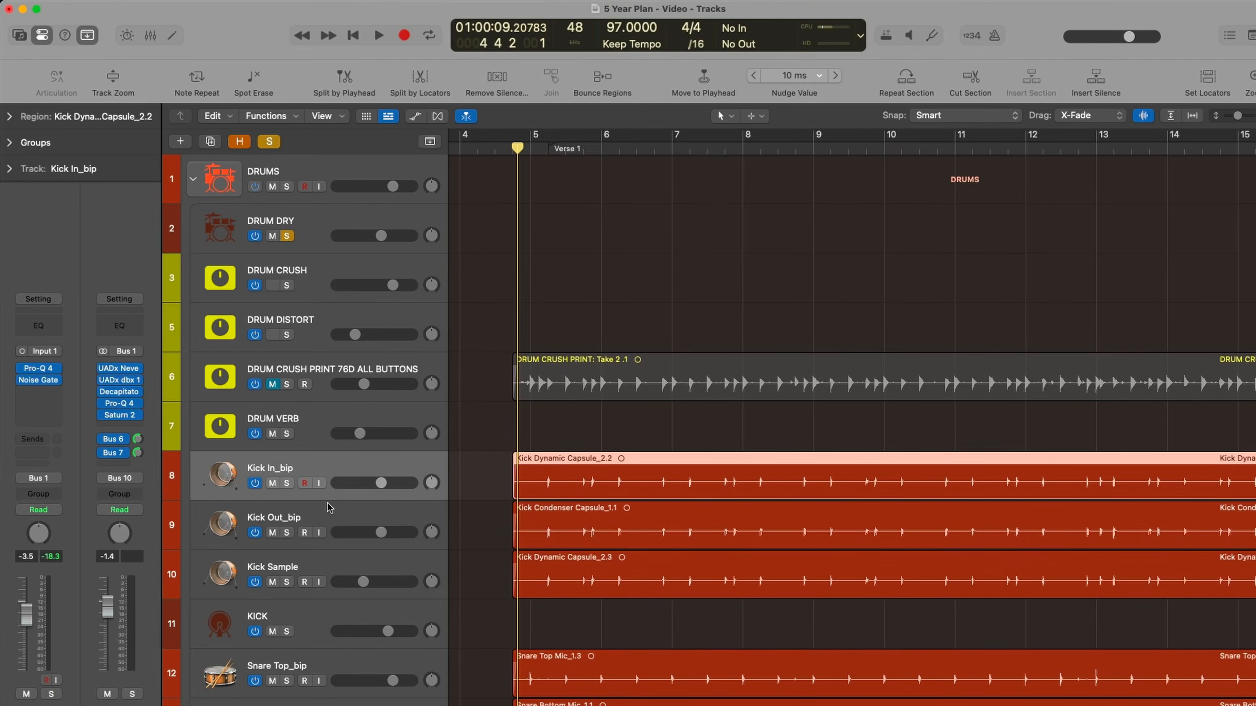
- Examine the kick and snare tracks and the channel strips of Kick Out_bip and the KICK and SNARE buses
{"action": "scroll", "coordinate": [329, 475], "scroll_direction": "down", "scroll_amount": 3}
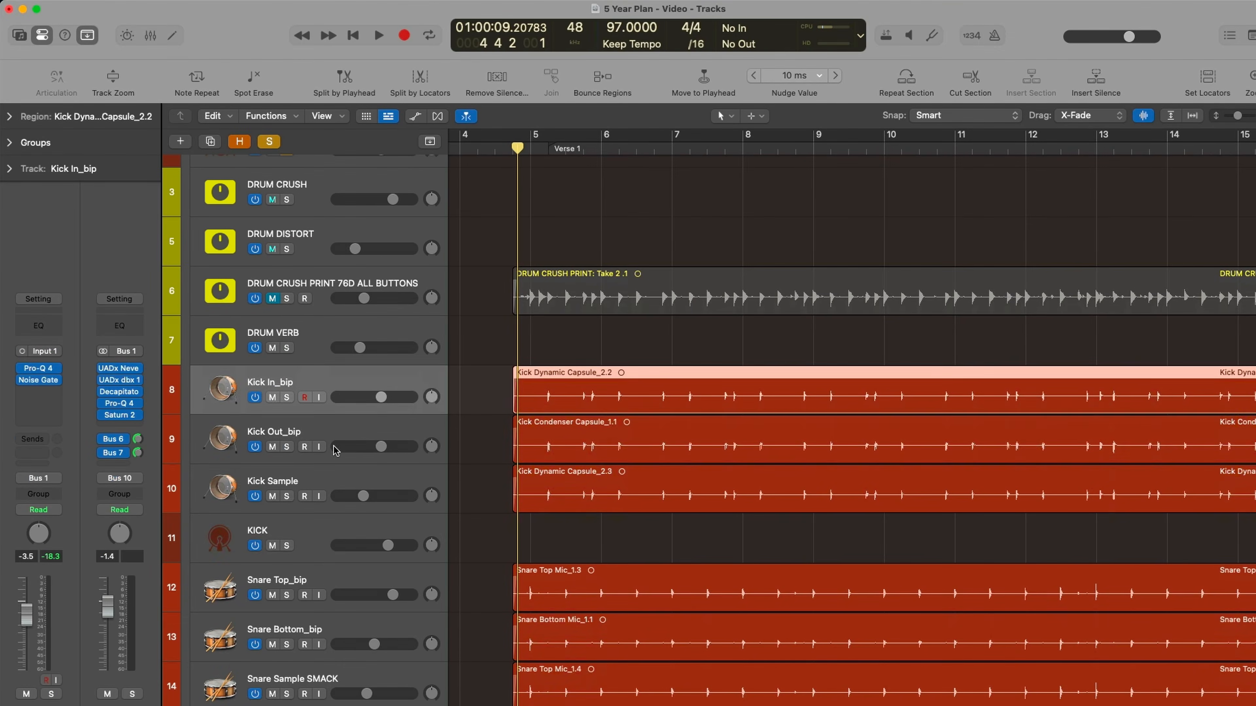
{"action": "left_click", "coordinate": [331, 454]}
{"action": "scroll", "coordinate": [330, 488], "scroll_direction": "down", "scroll_amount": 1}
{"action": "scroll", "coordinate": [331, 488], "scroll_direction": "down", "scroll_amount": 2}
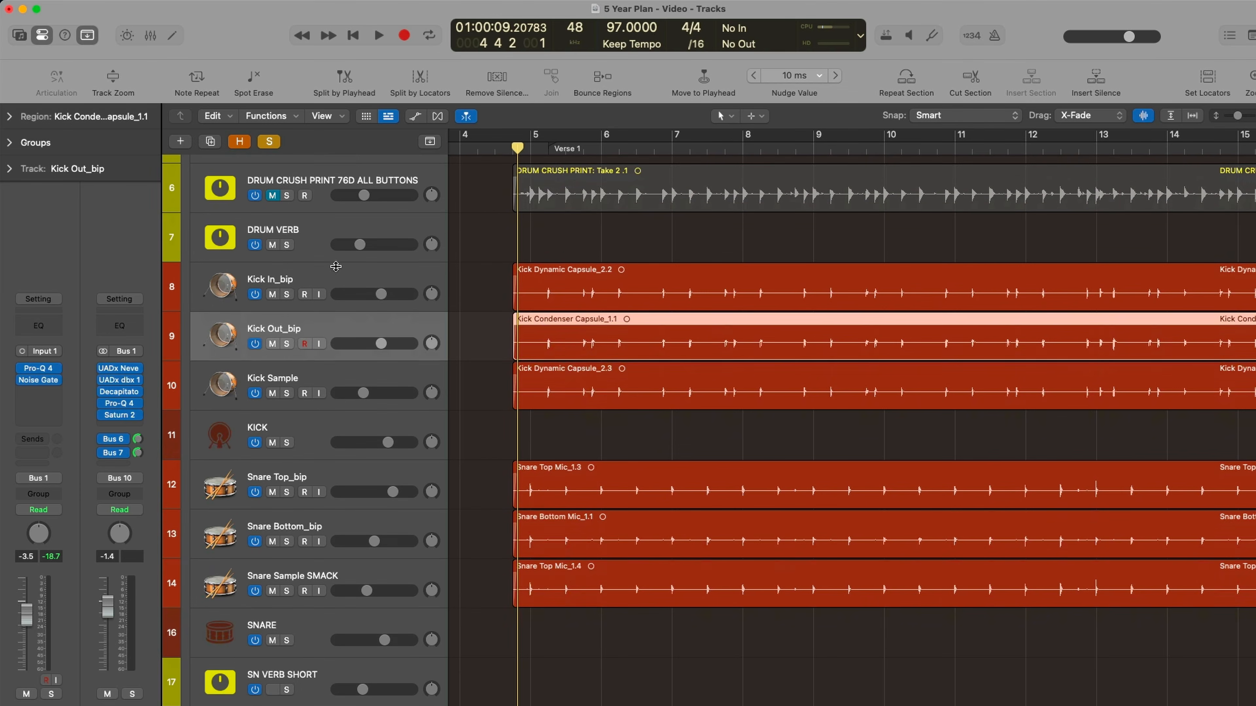
{"action": "left_click", "coordinate": [329, 428]}
{"action": "scroll", "coordinate": [326, 432], "scroll_direction": "down", "scroll_amount": 4}
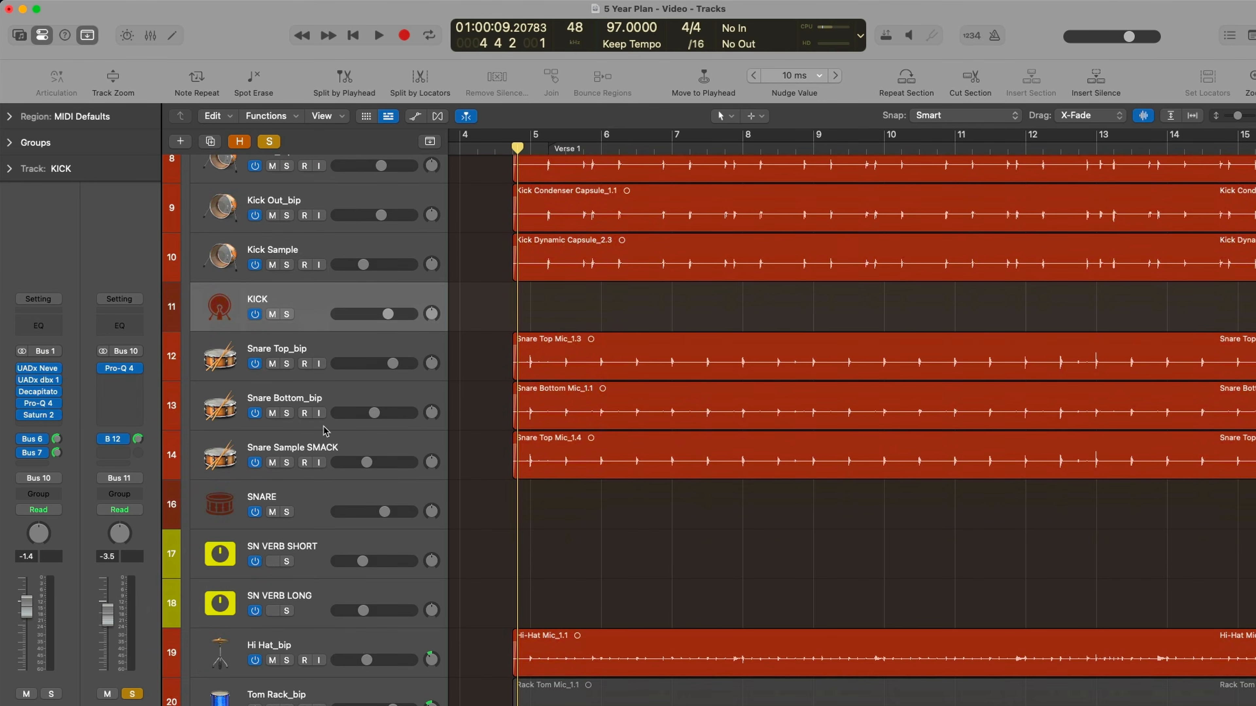
{"action": "scroll", "coordinate": [322, 489], "scroll_direction": "down", "scroll_amount": 4}
{"action": "left_click", "coordinate": [308, 396]}
{"action": "scroll", "coordinate": [316, 381], "scroll_direction": "down", "scroll_amount": 6}
{"action": "scroll", "coordinate": [300, 537], "scroll_direction": "up", "scroll_amount": 15}
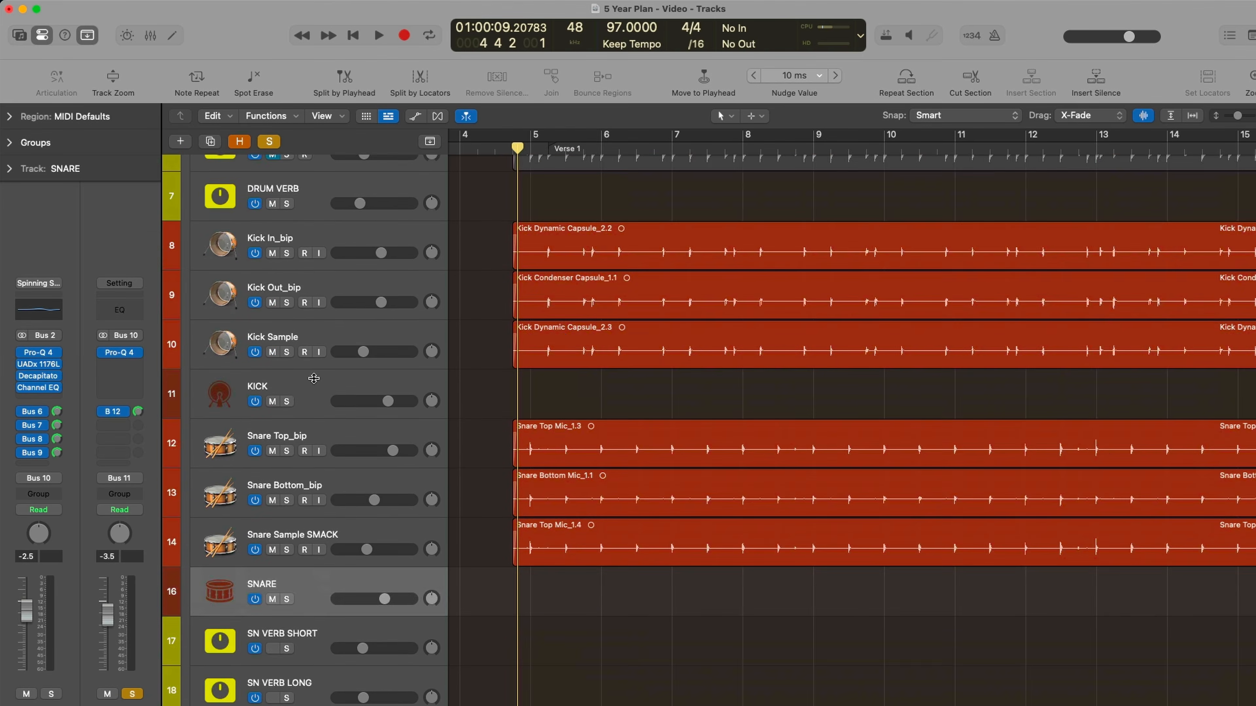
- Select the soloed DRUM DRY bus and audition a short passage from the start of Verse 1
{"action": "left_click", "coordinate": [304, 243]}
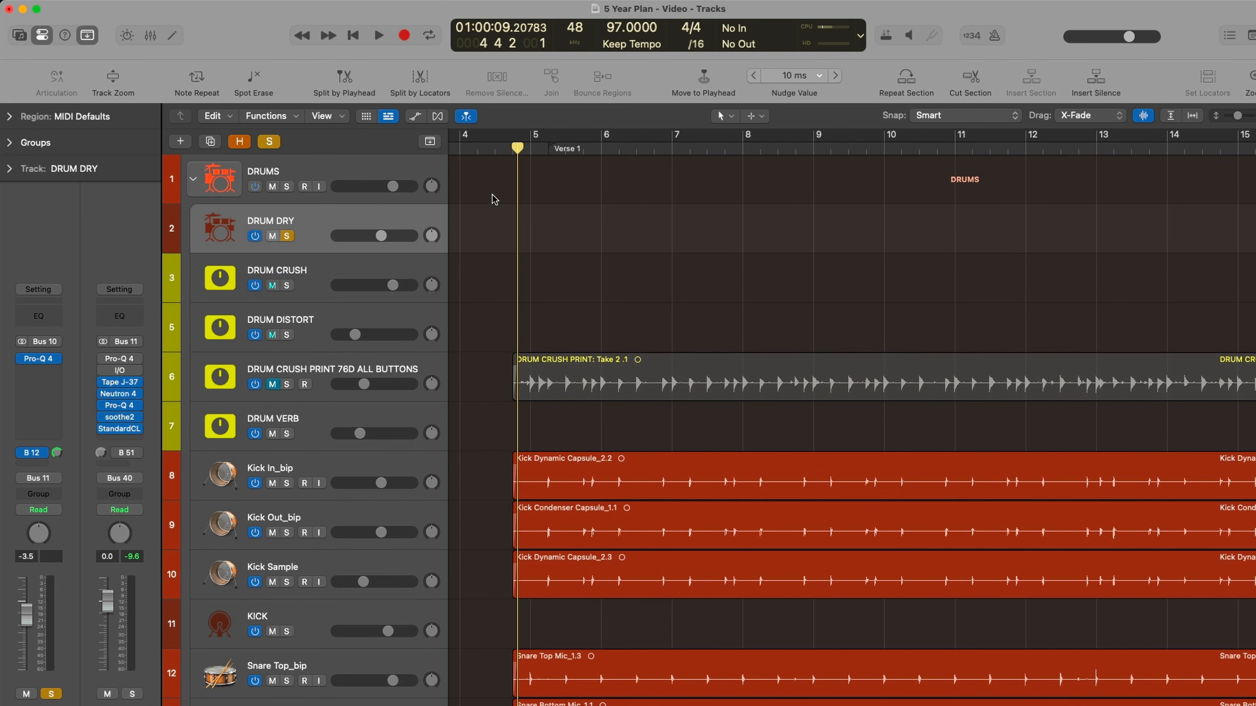
{"action": "key", "text": "space"}
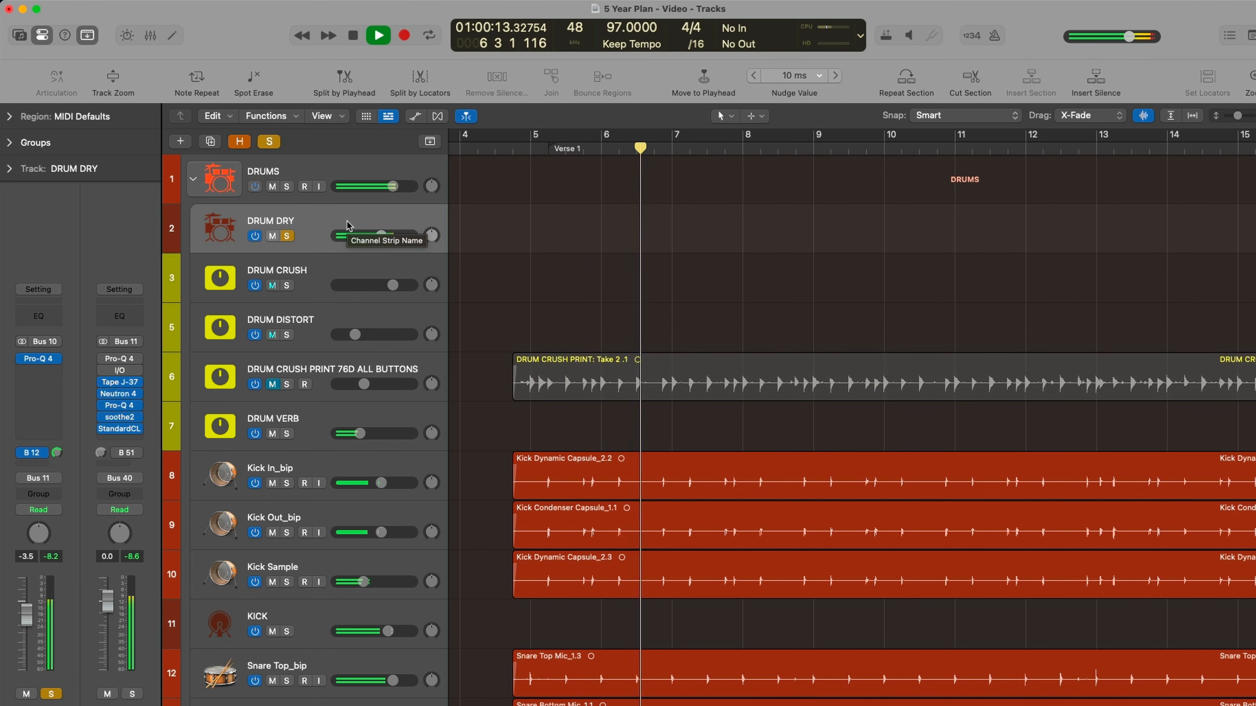
{"action": "key", "text": "space"}
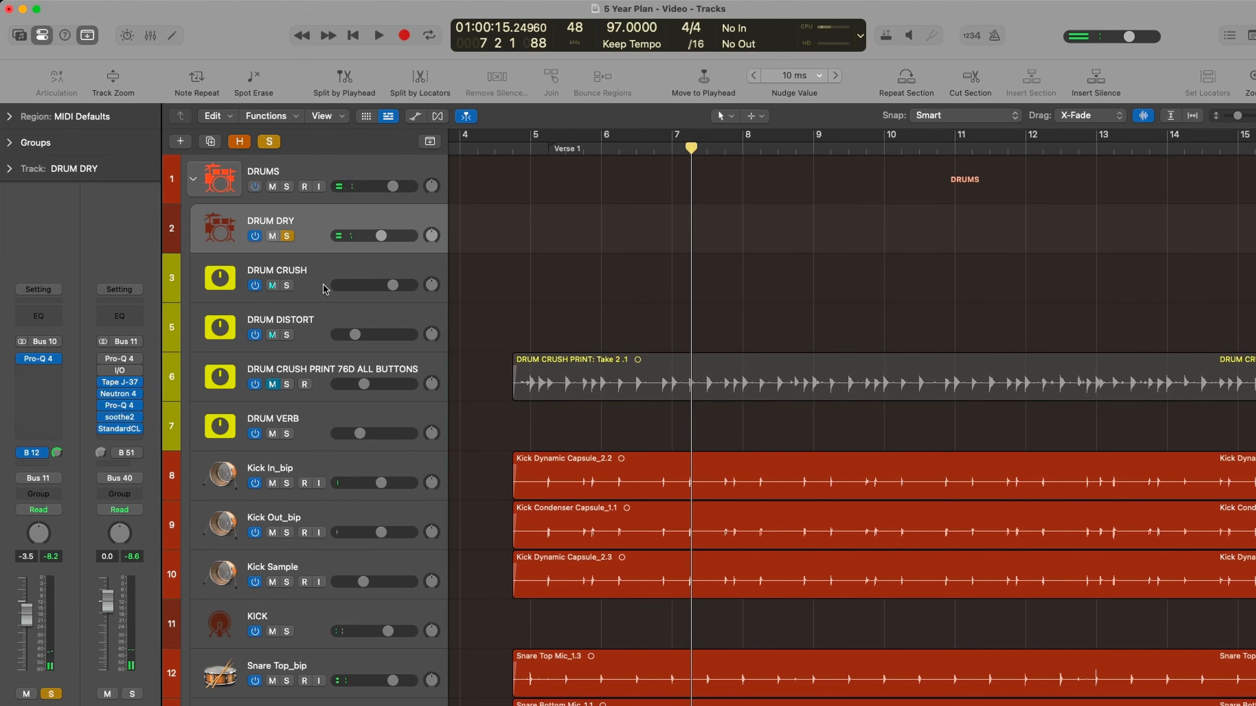
- Review the DRUM CRUSH and DRUM DISTORT channel strips, clear the solo, and return to the DRUM DRY bus
{"action": "left_click", "coordinate": [314, 279]}
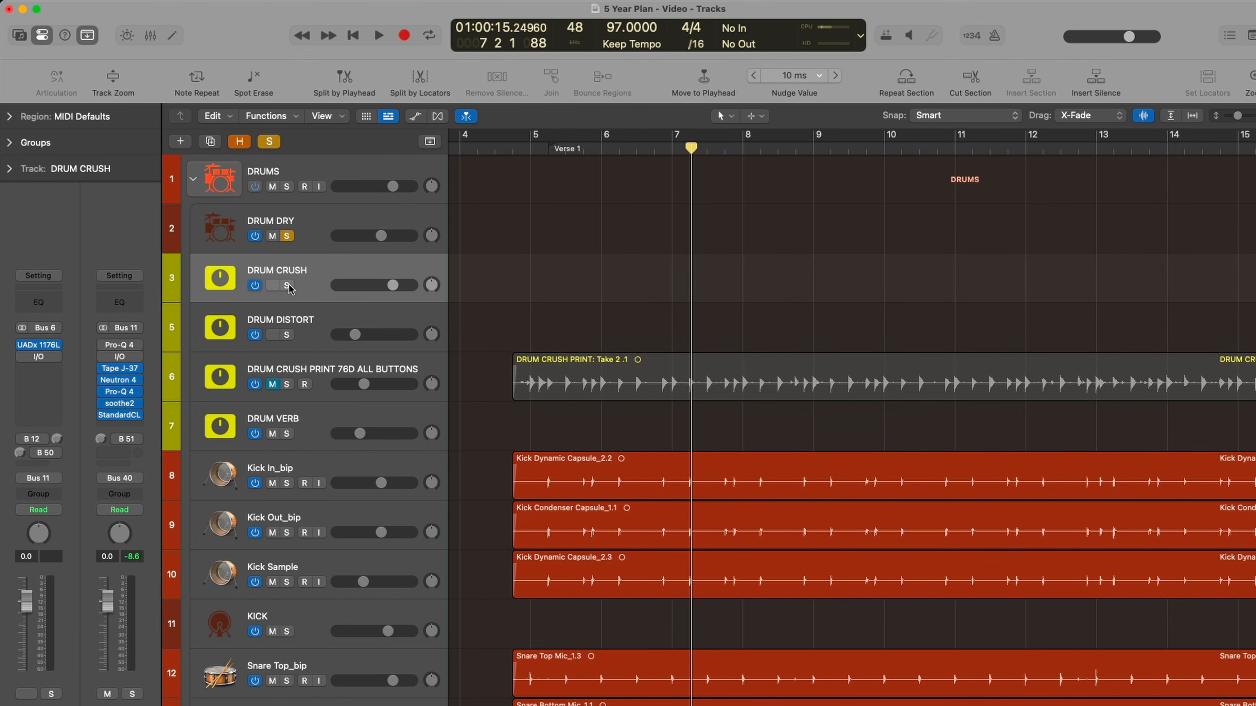
{"action": "left_click", "coordinate": [286, 334]}
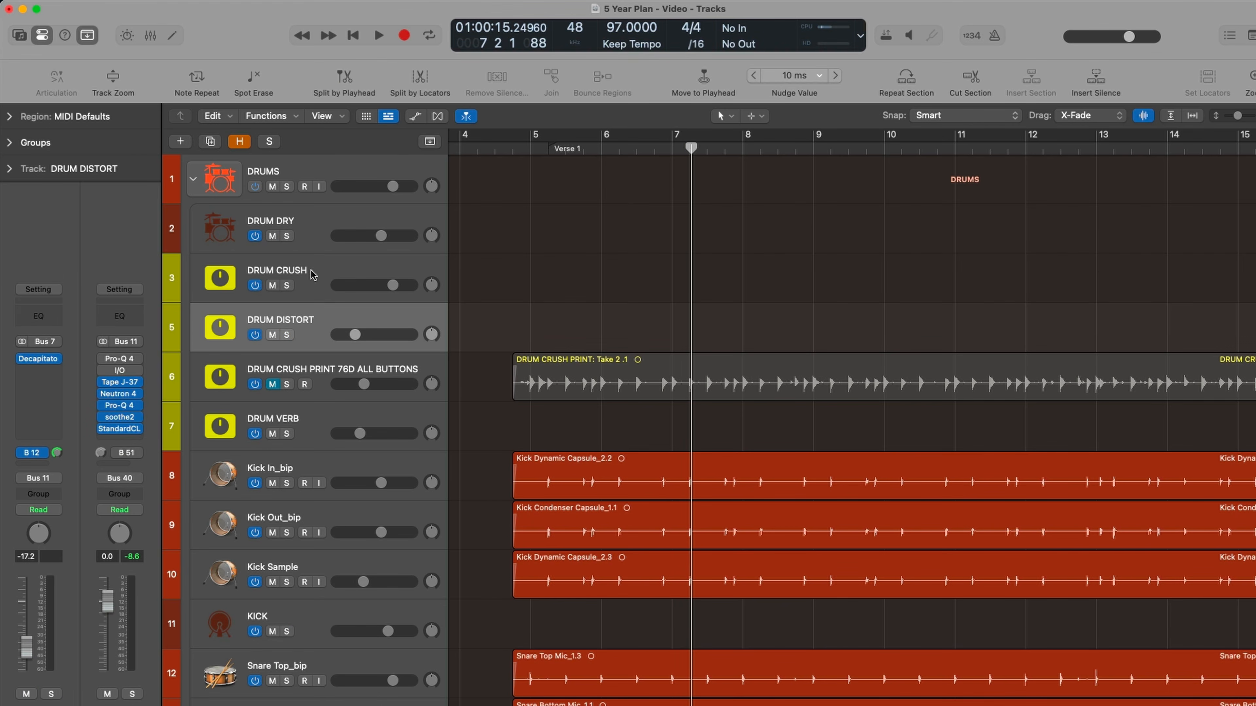
{"action": "left_click", "coordinate": [317, 234]}
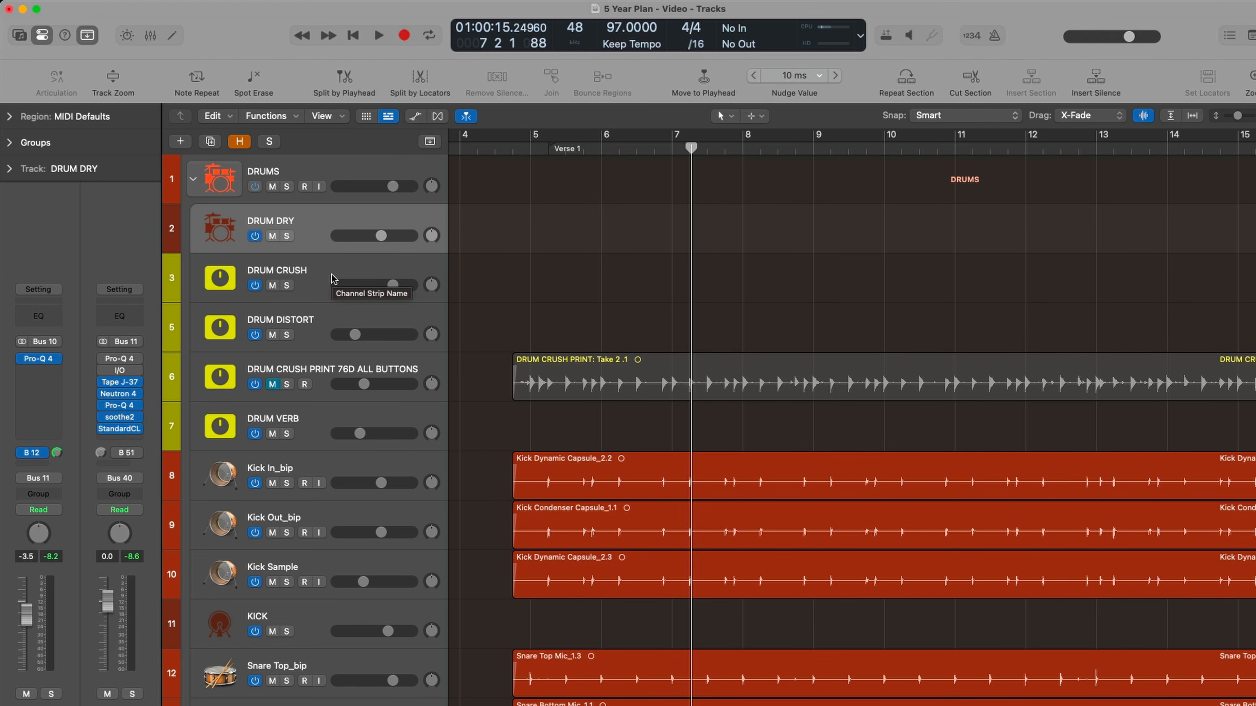
- Inspect the KICK bus's sends to Bus 6 and Bus 7, and go back to the drum buses
{"action": "scroll", "coordinate": [331, 279], "scroll_direction": "down", "scroll_amount": 5}
{"action": "left_click", "coordinate": [311, 363]}
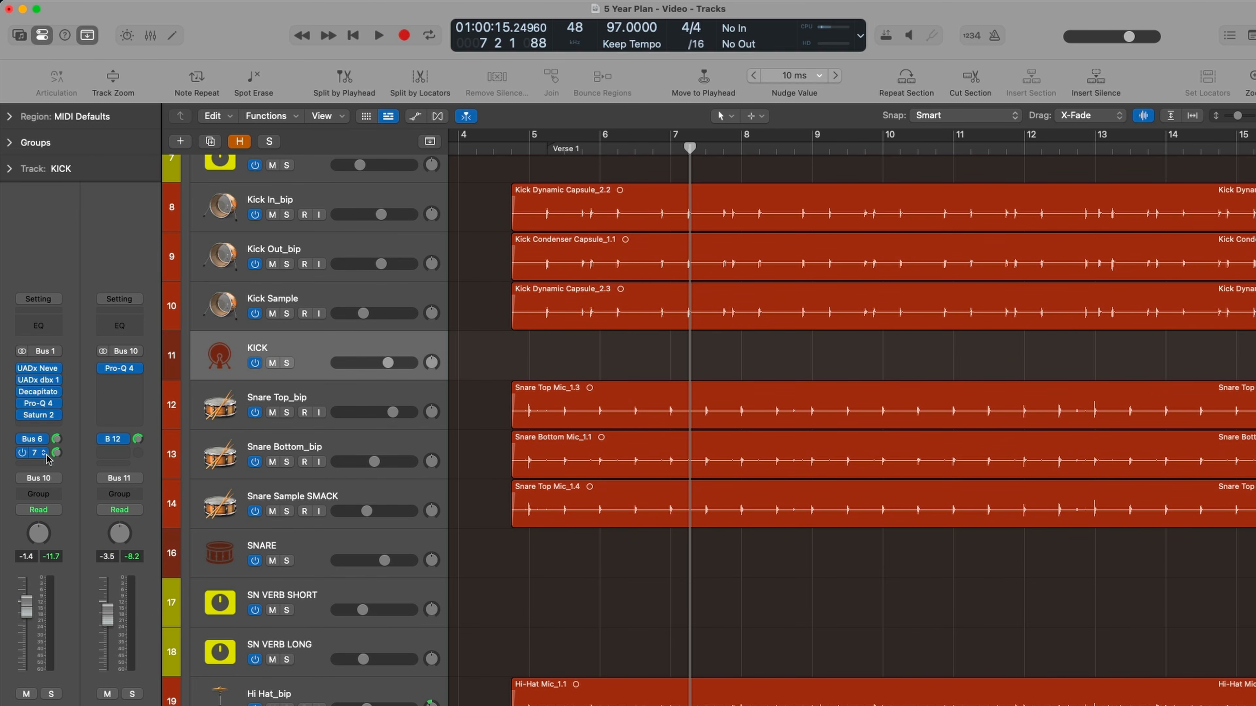
{"action": "scroll", "coordinate": [324, 223], "scroll_direction": "up", "scroll_amount": 5}
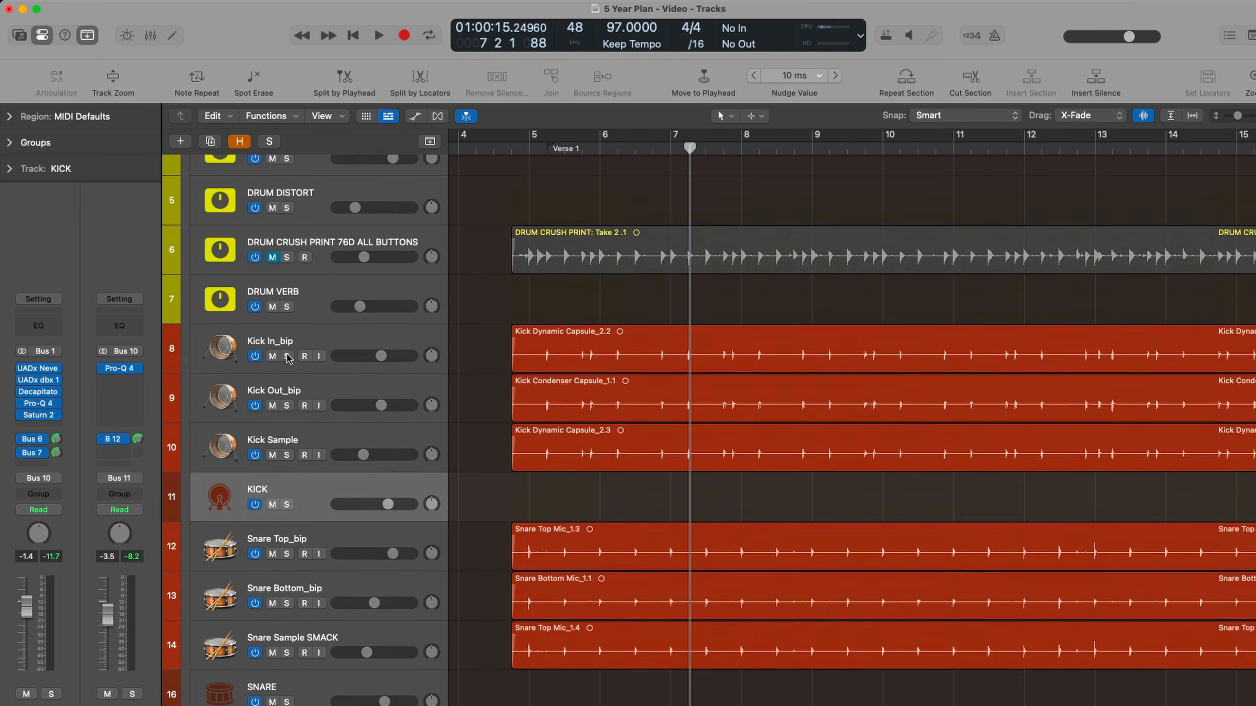
{"action": "left_click", "coordinate": [324, 223]}
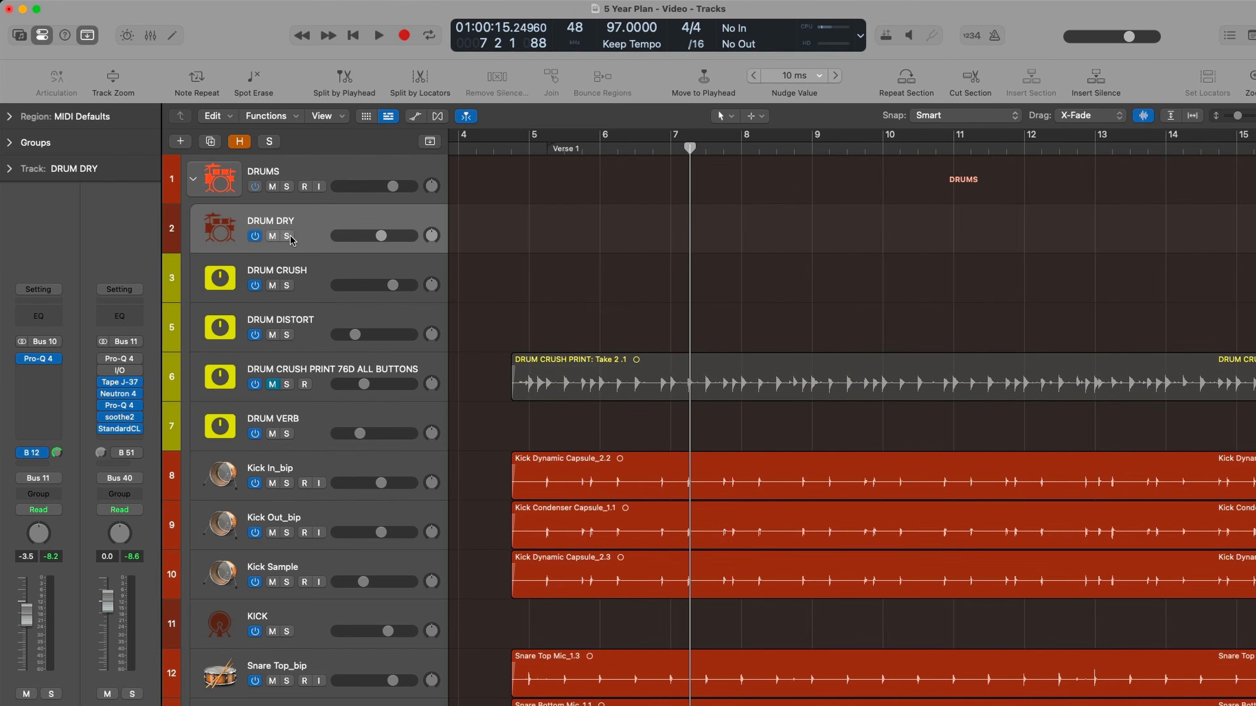
{"action": "left_click", "coordinate": [305, 271]}
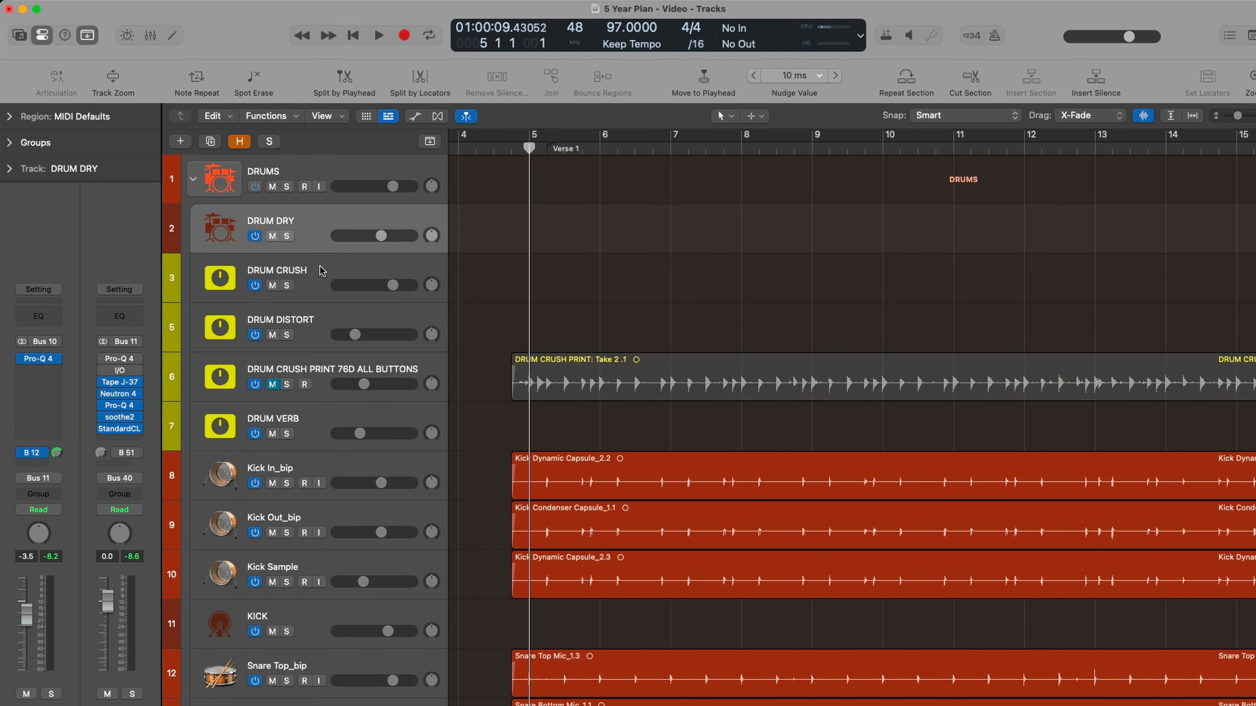
- Check the DRUM DRY level and lower the DRUM CRUSH volume to about -13.4 dB
{"action": "left_click", "coordinate": [386, 235]}
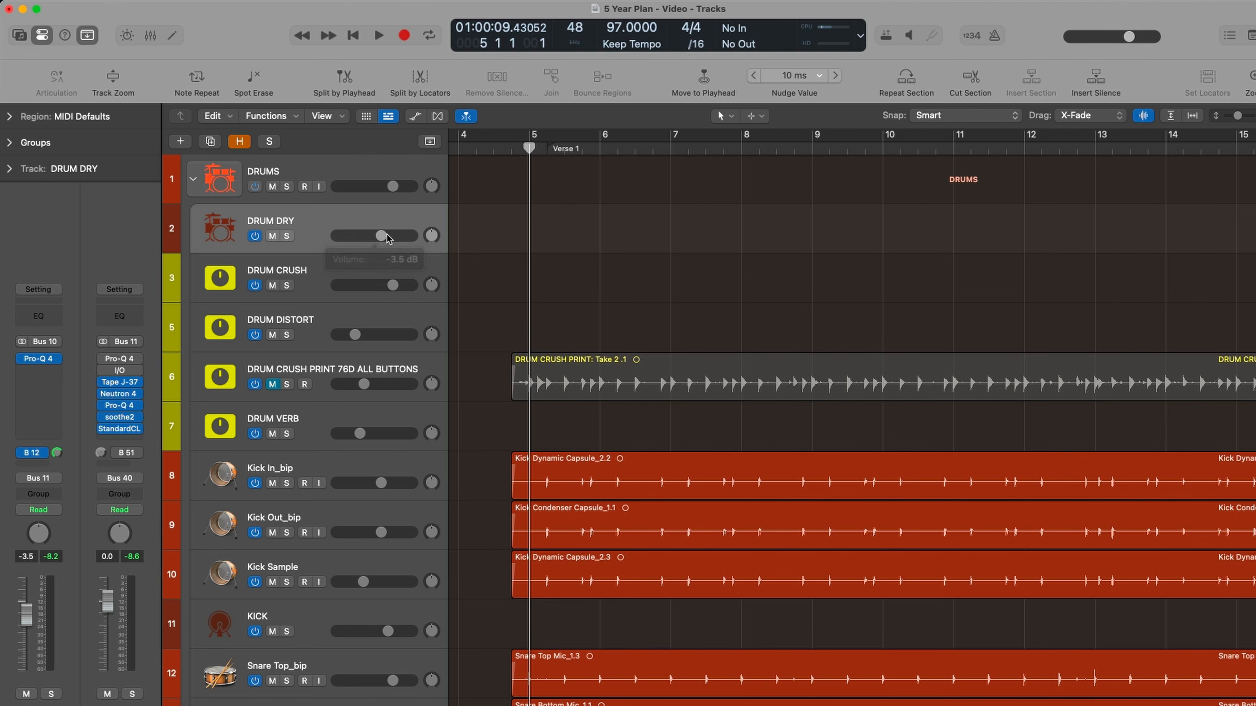
{"action": "left_click_drag", "start_coordinate": [392, 285], "coordinate": [339, 285]}
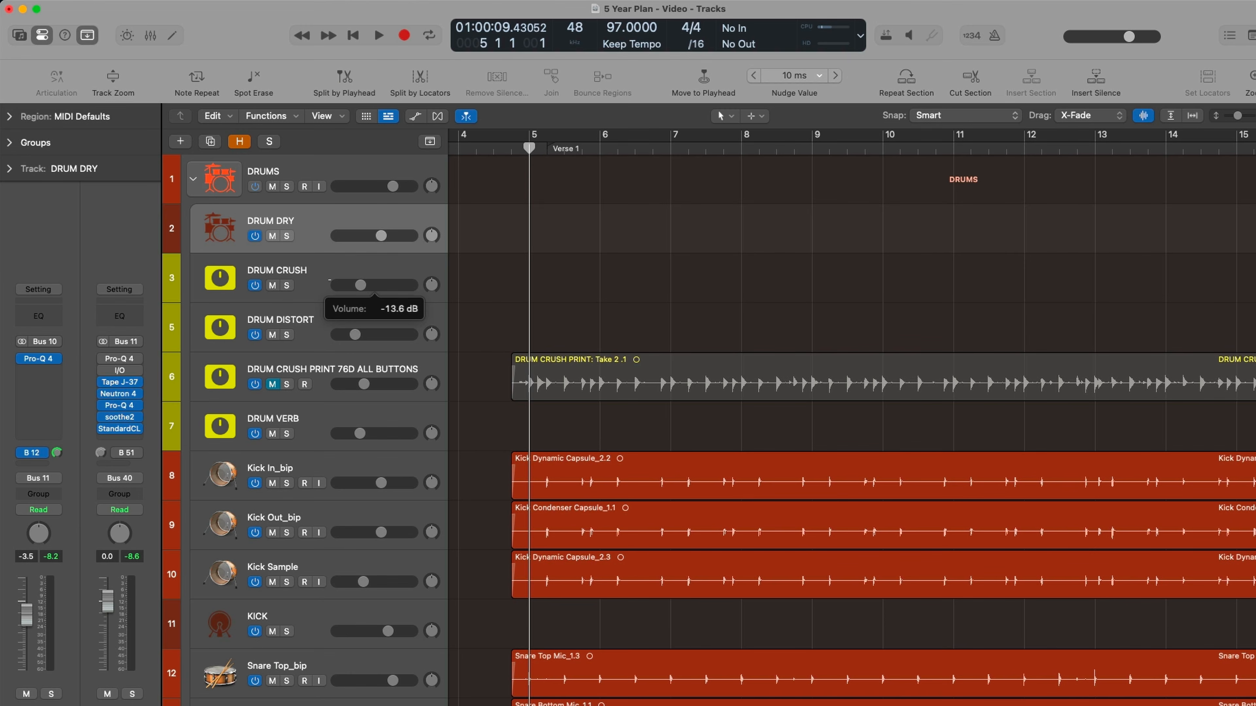
{"action": "left_click_drag", "start_coordinate": [361, 285], "coordinate": [361, 285]}
- Solo DRUM CRUSH, open its UADx 1176LN compressor beside the track list, and try the ratio buttons
{"action": "left_click", "coordinate": [359, 275]}
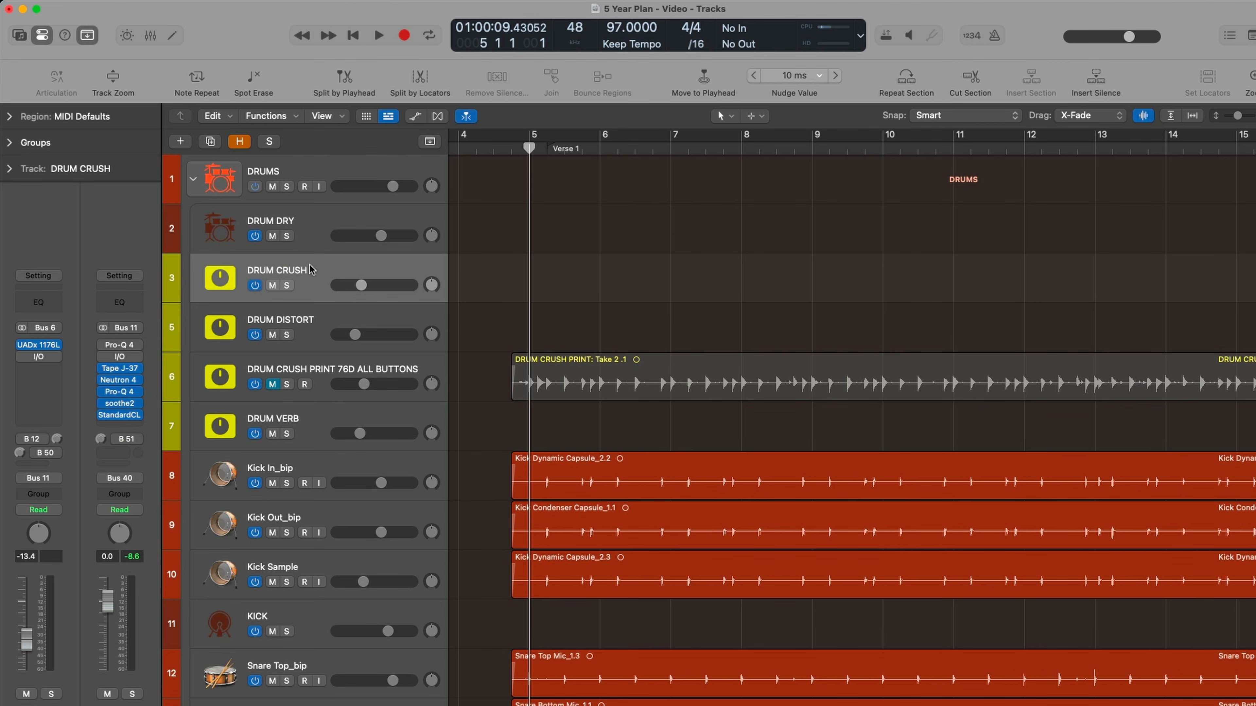
{"action": "left_click", "coordinate": [289, 289]}
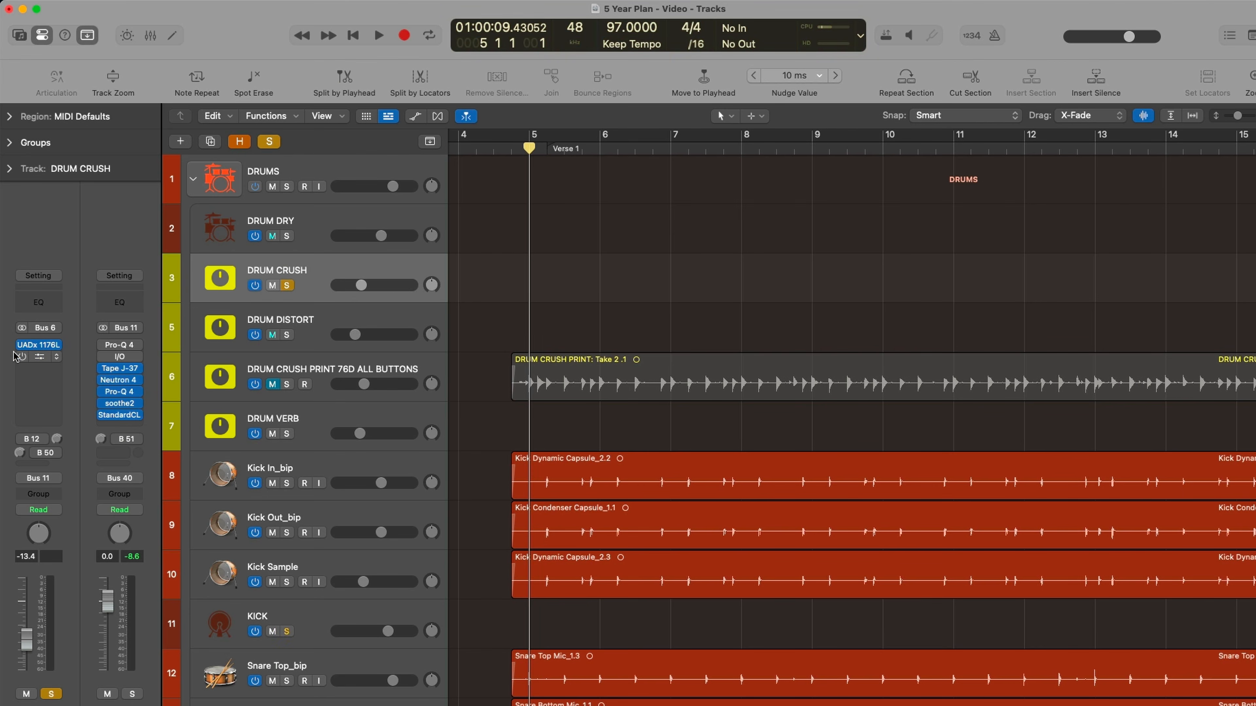
{"action": "left_click", "coordinate": [39, 346]}
{"action": "left_click_drag", "start_coordinate": [917, 195], "coordinate": [933, 171]}
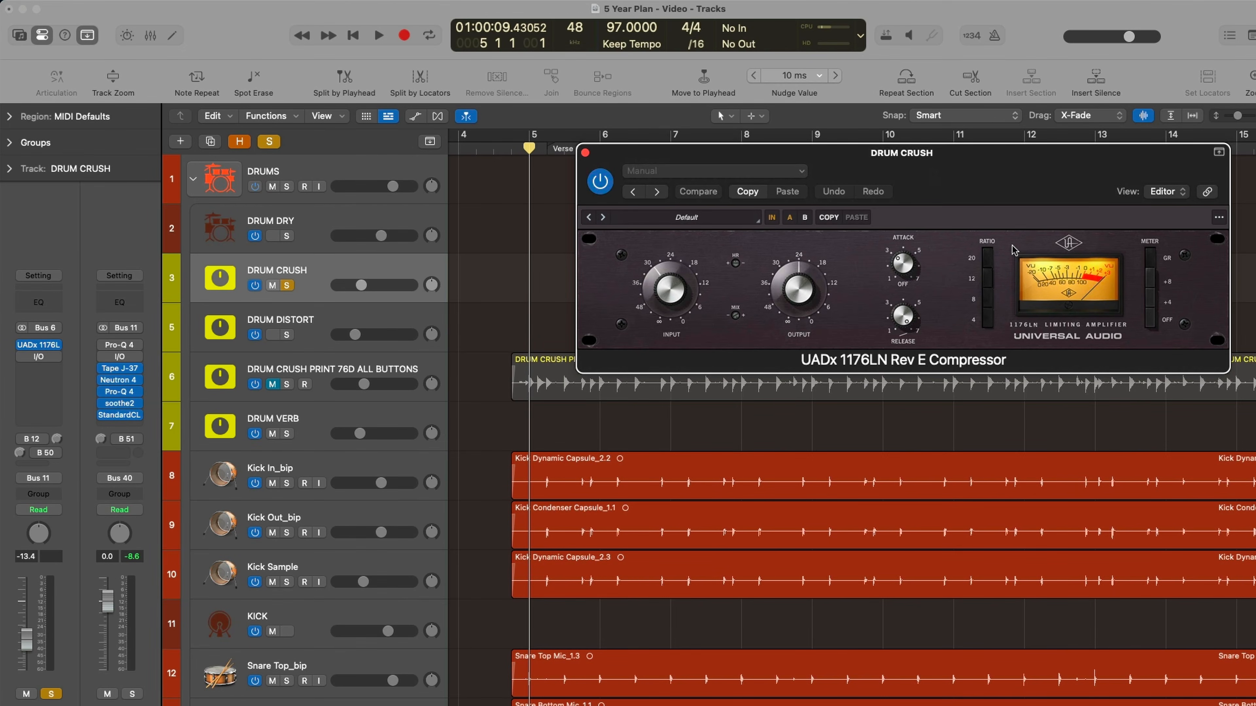
{"action": "left_click", "coordinate": [989, 305]}
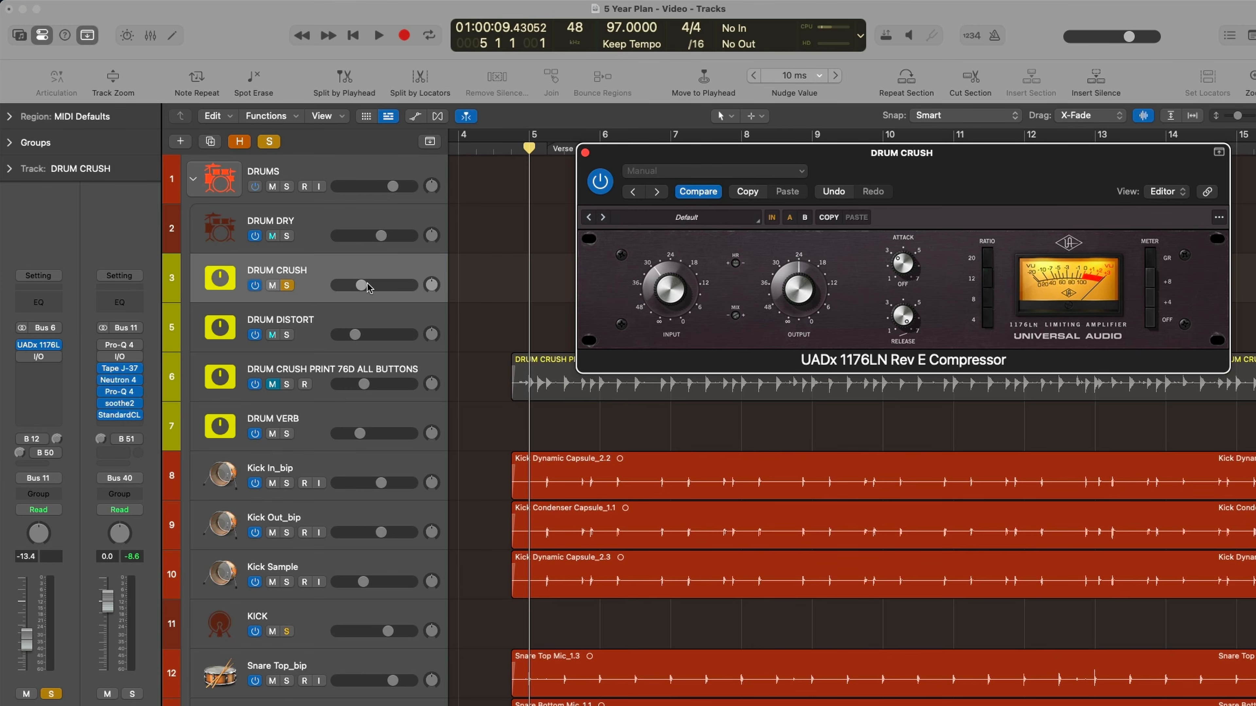
- Reset the DRUM CRUSH volume to 0.0 dB and audition the soloed bus
{"action": "left_click", "coordinate": [361, 285], "text": "alt"}
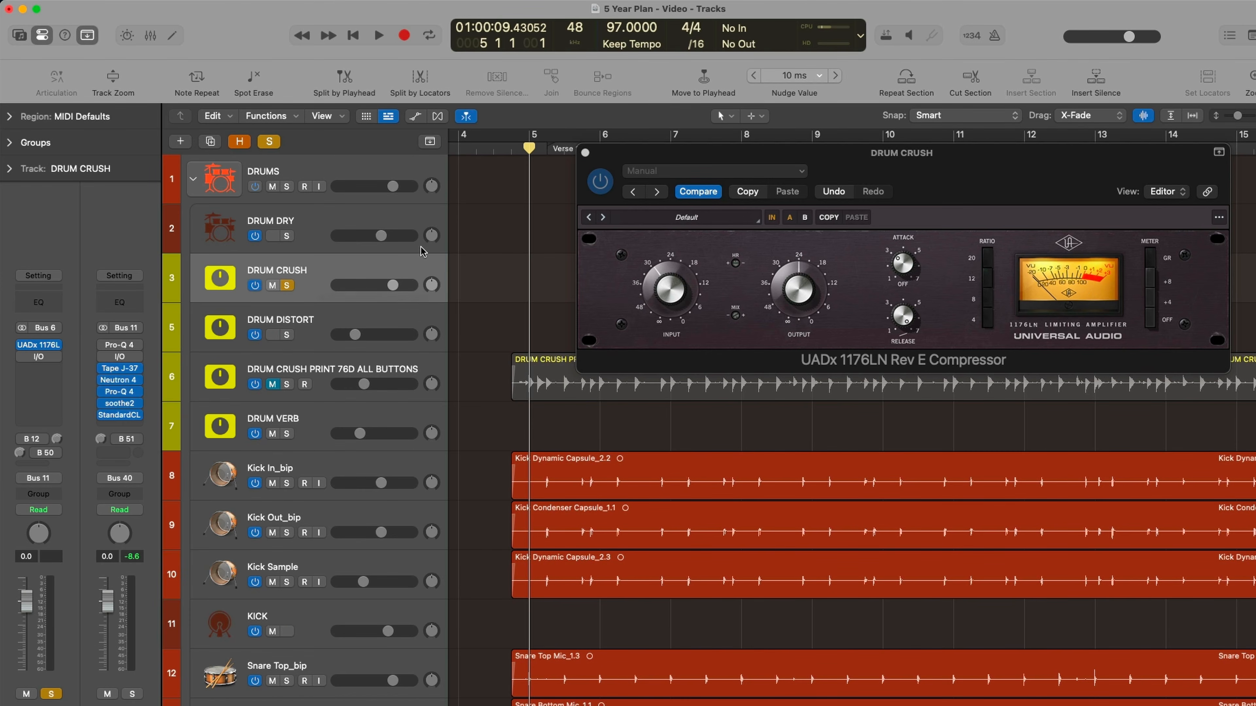
{"action": "key", "text": "space"}
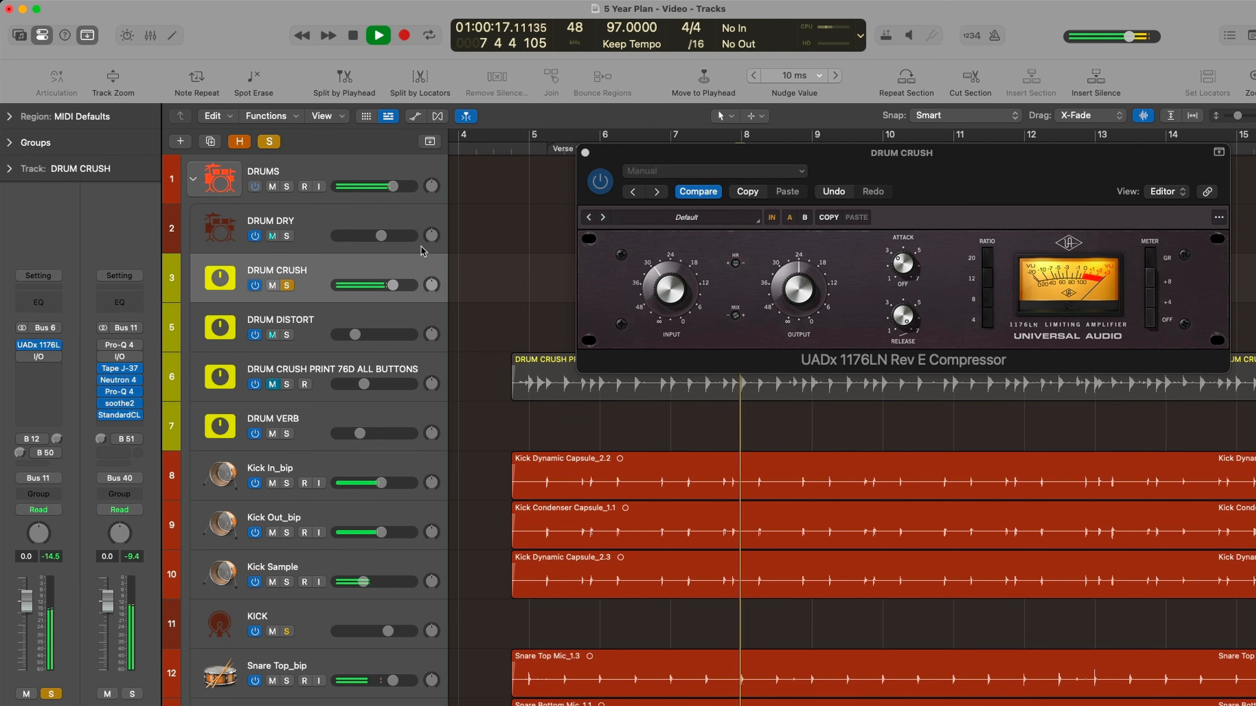
{"action": "key", "text": "space"}
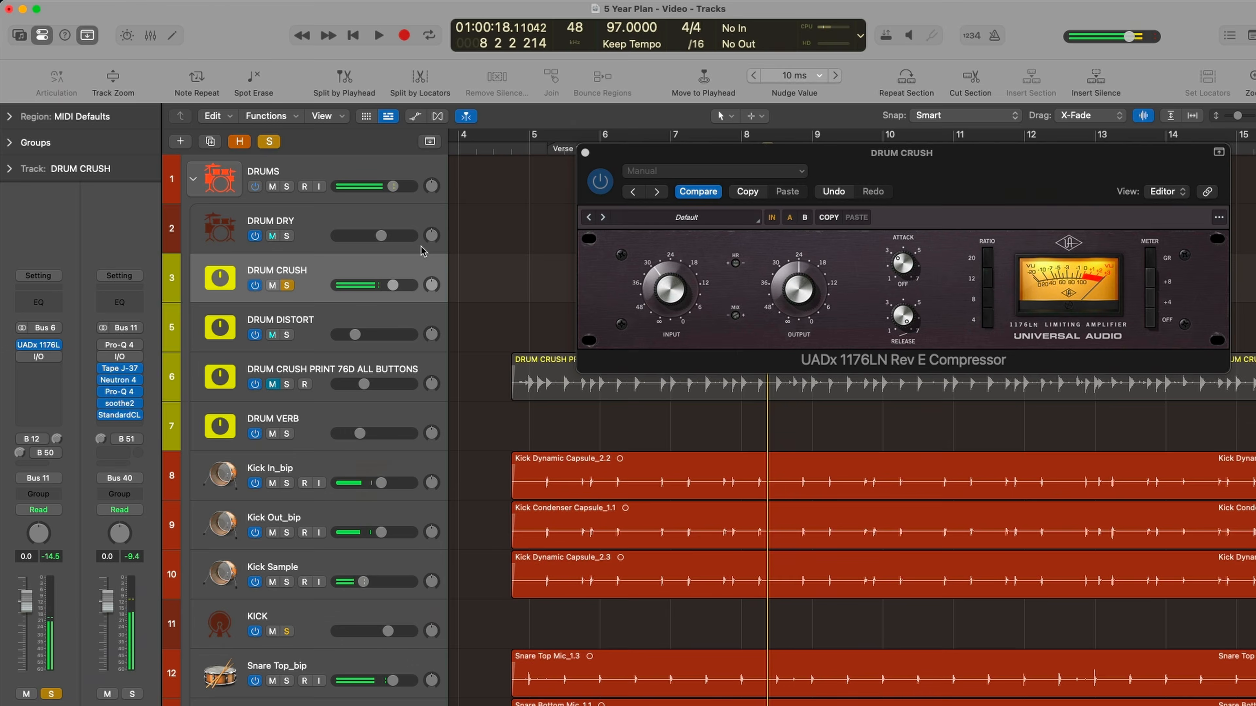
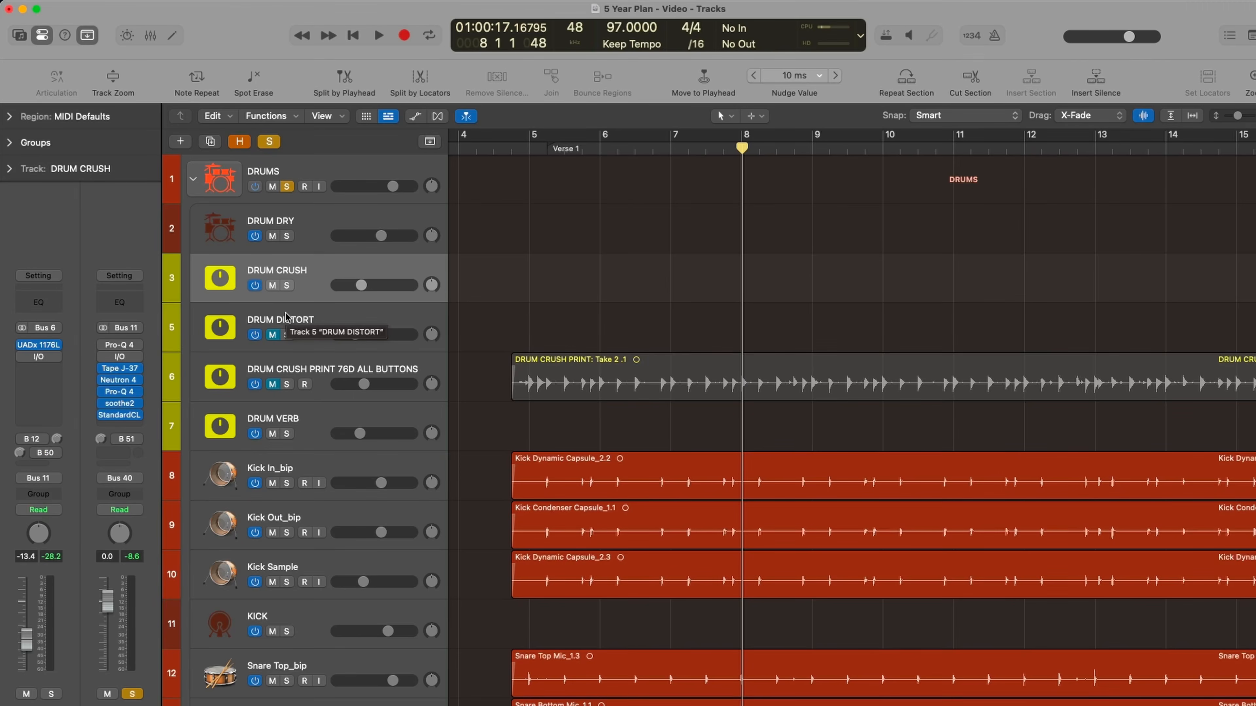
- Solo DRUM DISTORT and open its Decapitator plug-in, moving the window clear of the track list
{"action": "left_click", "coordinate": [285, 316]}
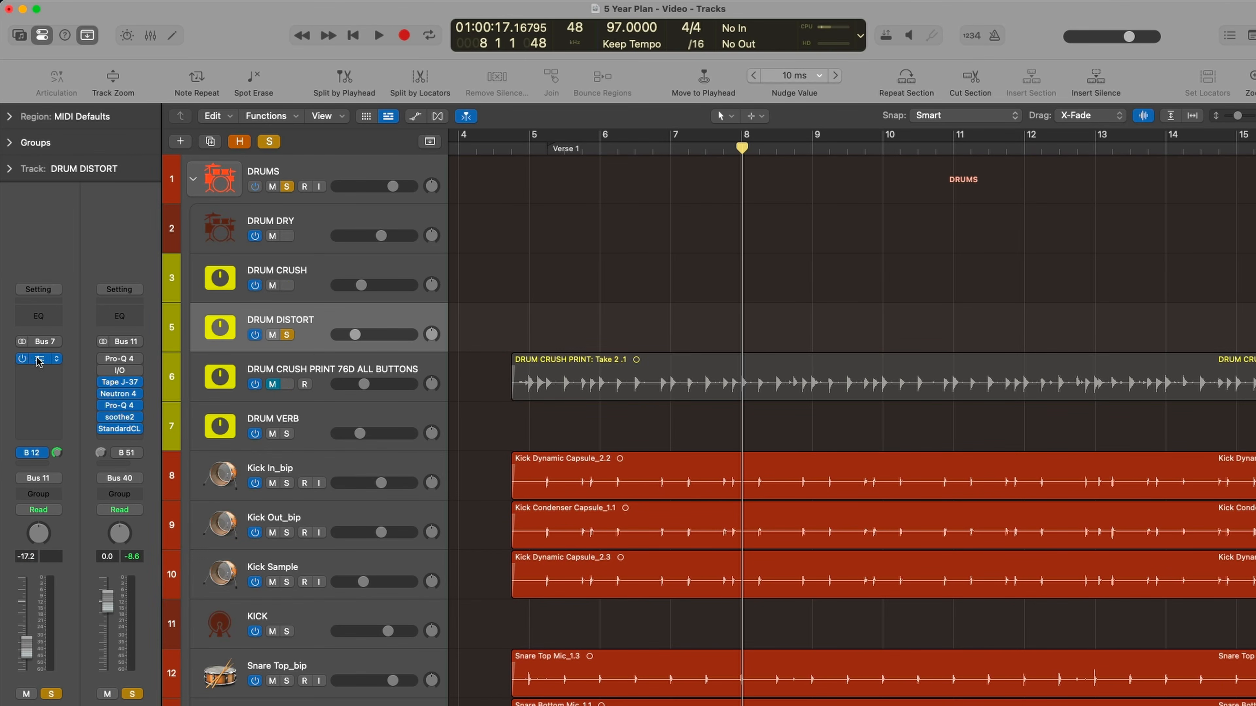
{"action": "left_click_drag", "start_coordinate": [797, 194], "coordinate": [938, 147]}
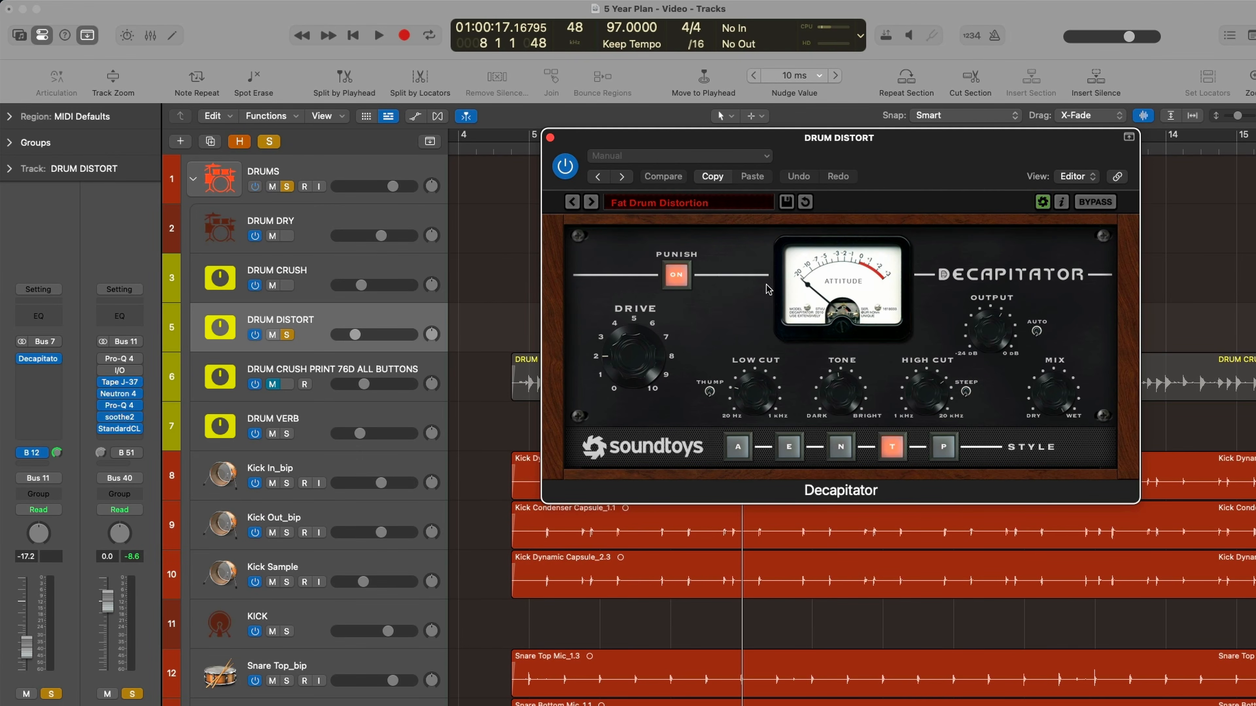
{"action": "left_click_drag", "start_coordinate": [881, 146], "coordinate": [929, 122]}
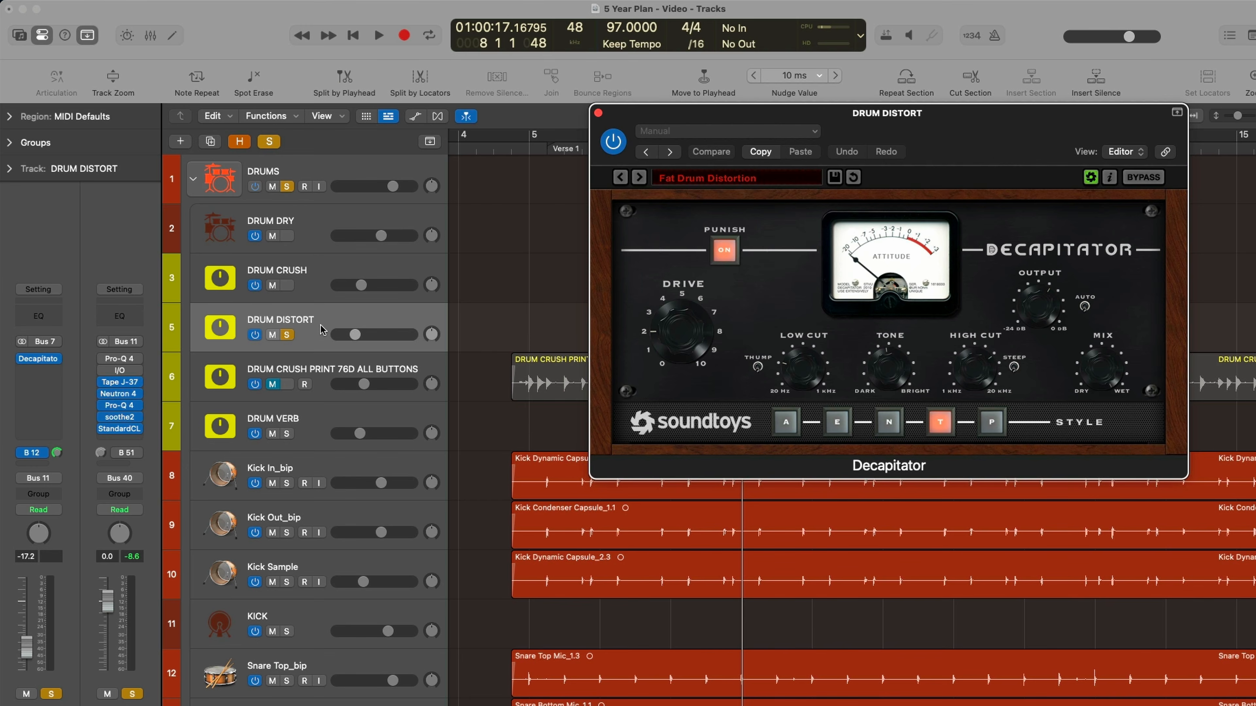
- Reset the DRUM DISTORT volume to 0.0 dB and audition the soloed distortion bus
{"action": "left_click", "coordinate": [355, 336]}
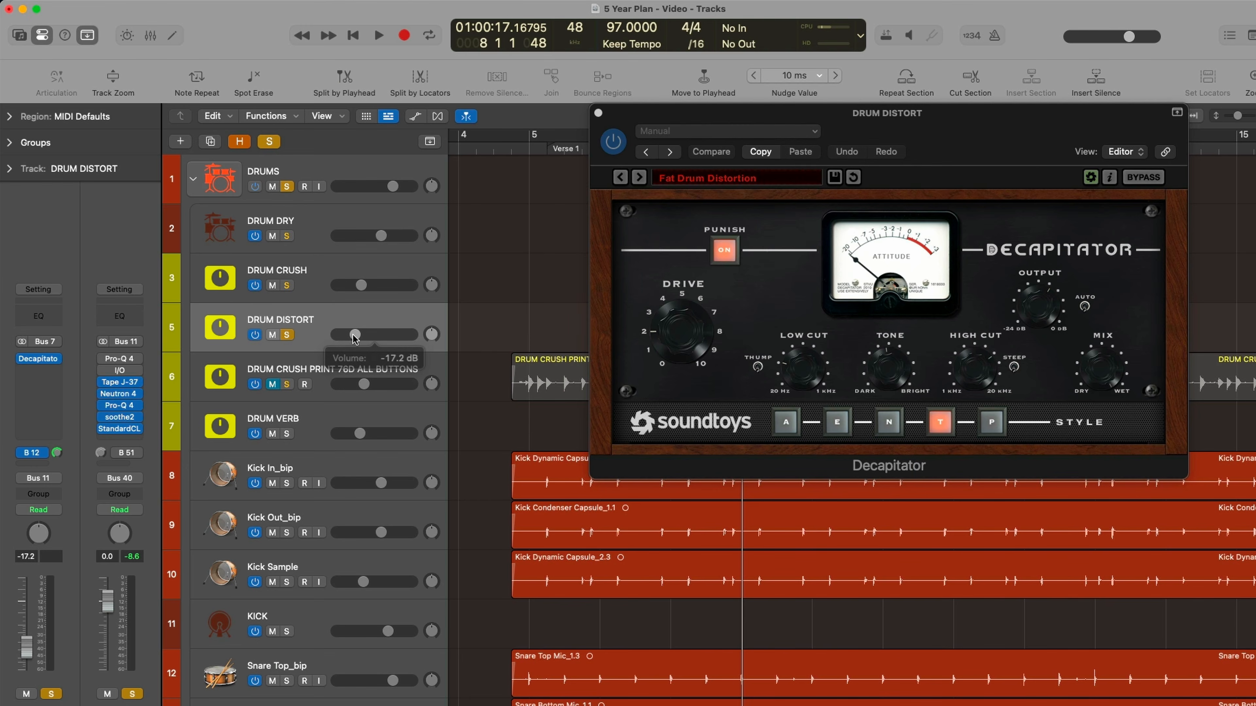
{"action": "key", "text": "space"}
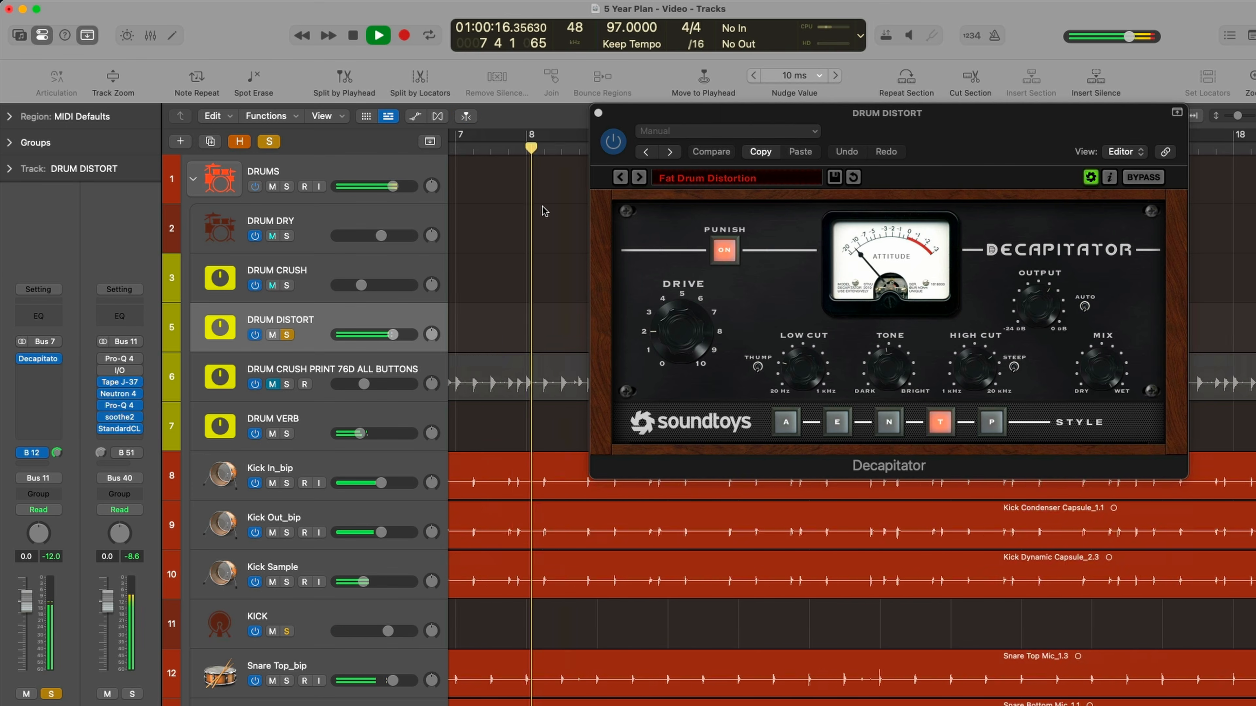
{"action": "key", "text": "space"}
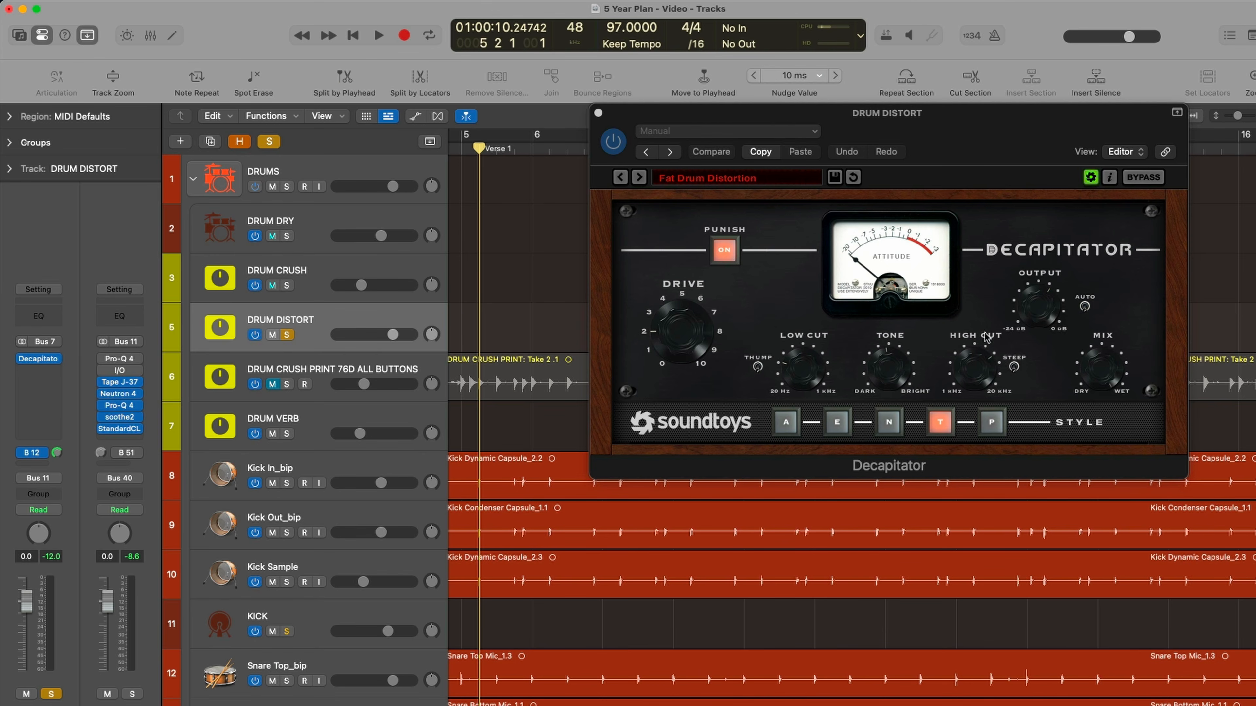
- Check the Decapitator's High Cut frequency and close the plug-in window
{"action": "left_click", "coordinate": [983, 373]}
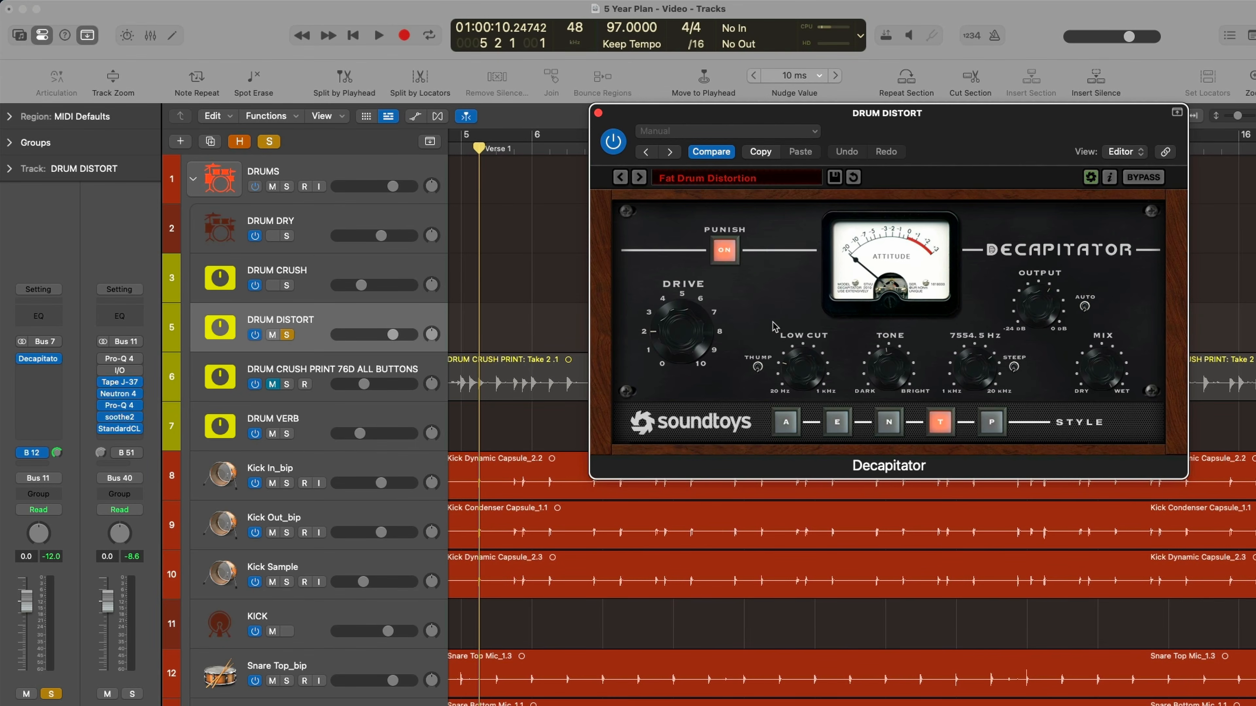
{"action": "left_click", "coordinate": [598, 113]}
- Play the soloed DRUMS stack and blend in DRUM DISTORT from silence, raising its volume to -3.5 dB
{"action": "scroll", "coordinate": [611, 225], "scroll_direction": "left", "scroll_amount": 10}
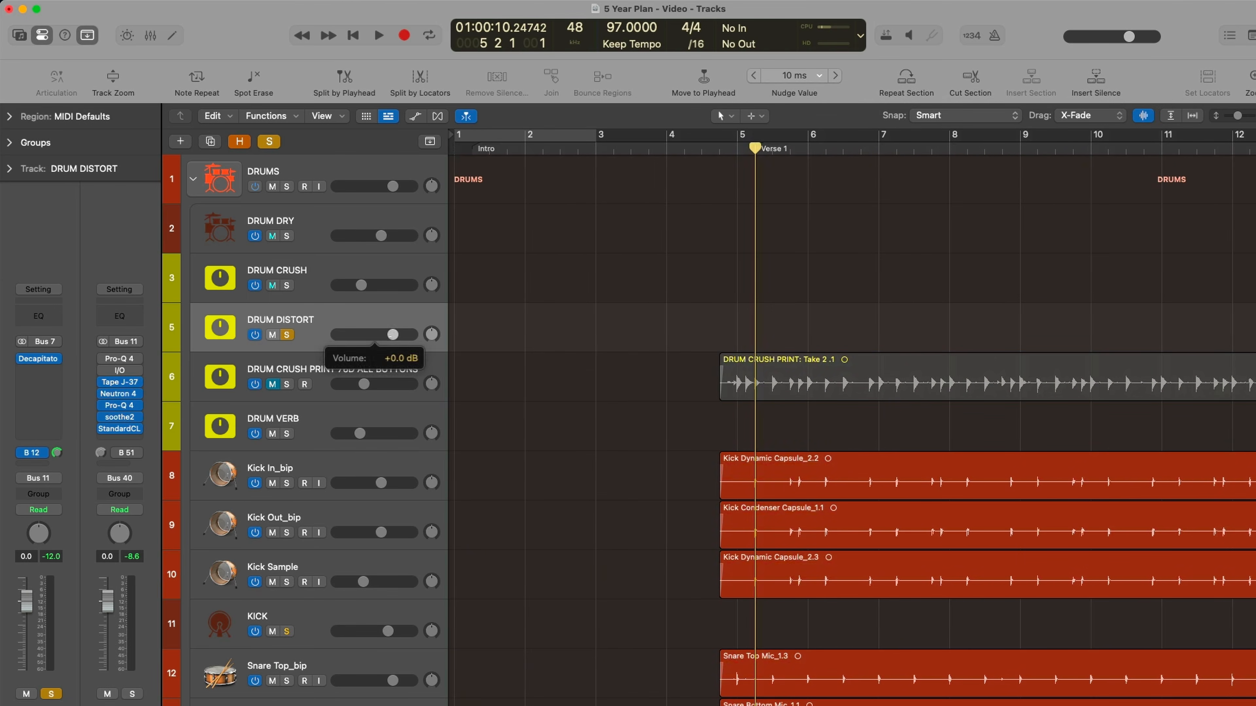
{"action": "scroll", "coordinate": [669, 308], "scroll_direction": "right", "scroll_amount": 3}
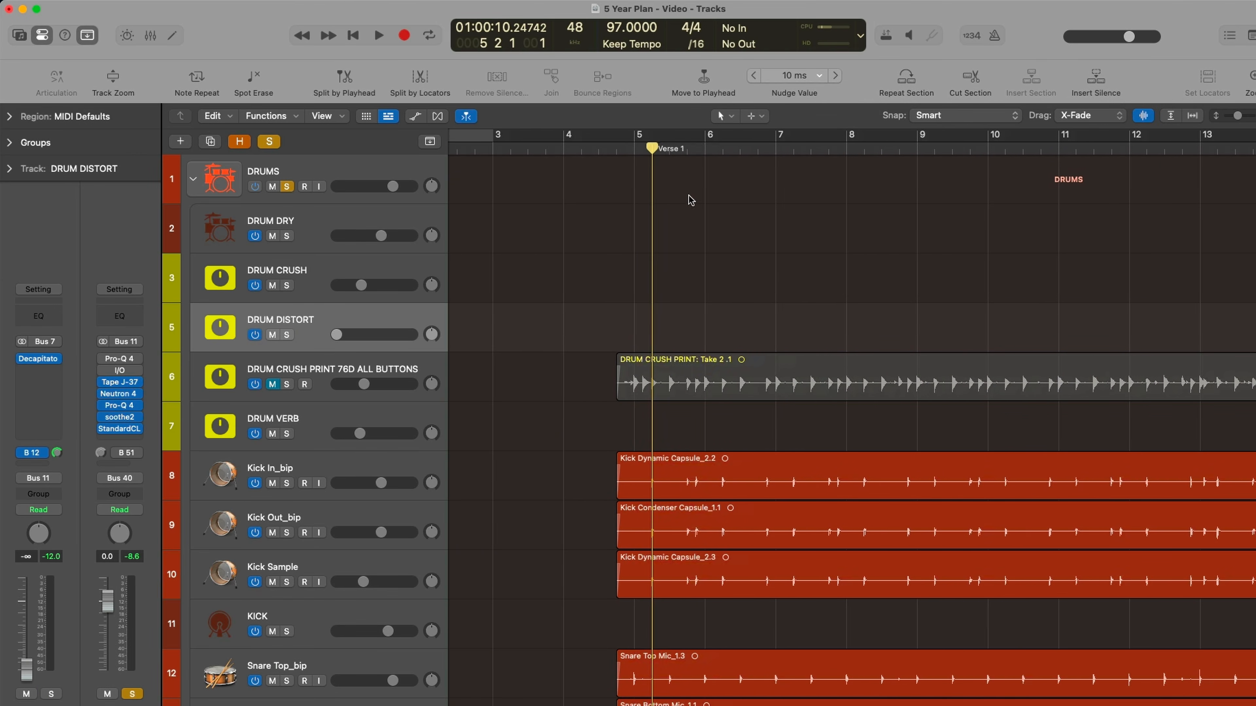
{"action": "key", "text": "space"}
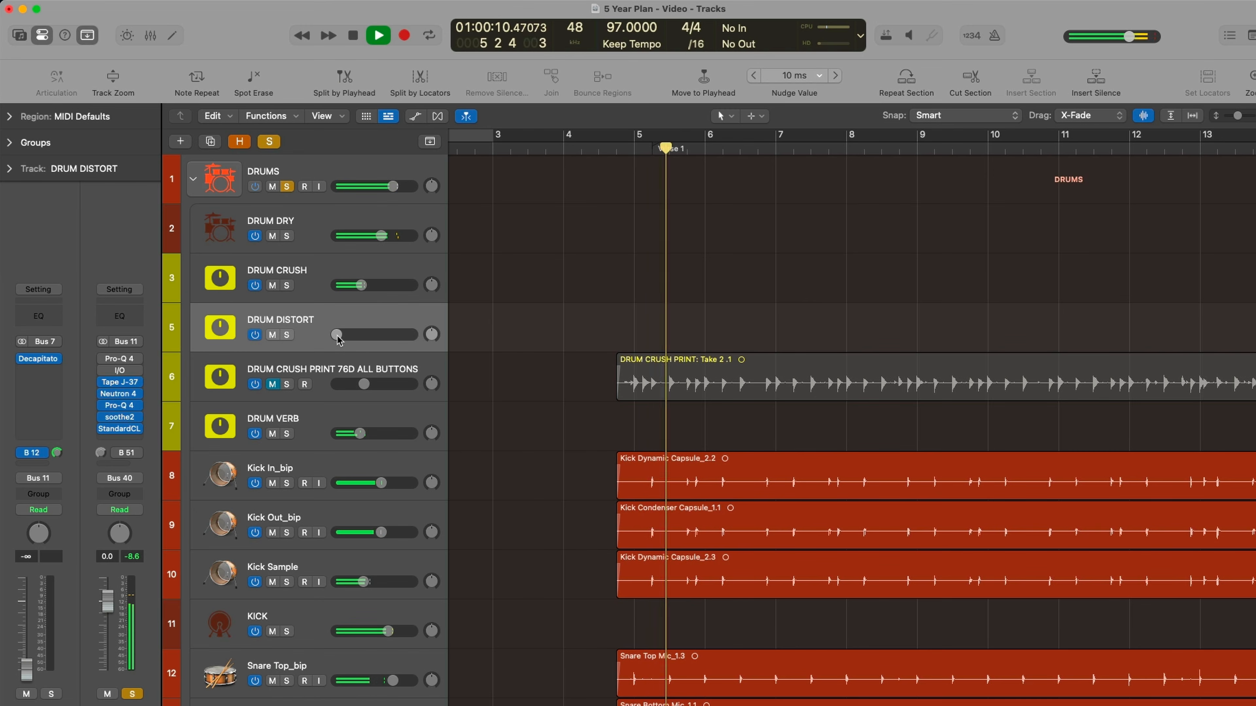
{"action": "left_click_drag", "start_coordinate": [338, 336], "coordinate": [379, 336]}
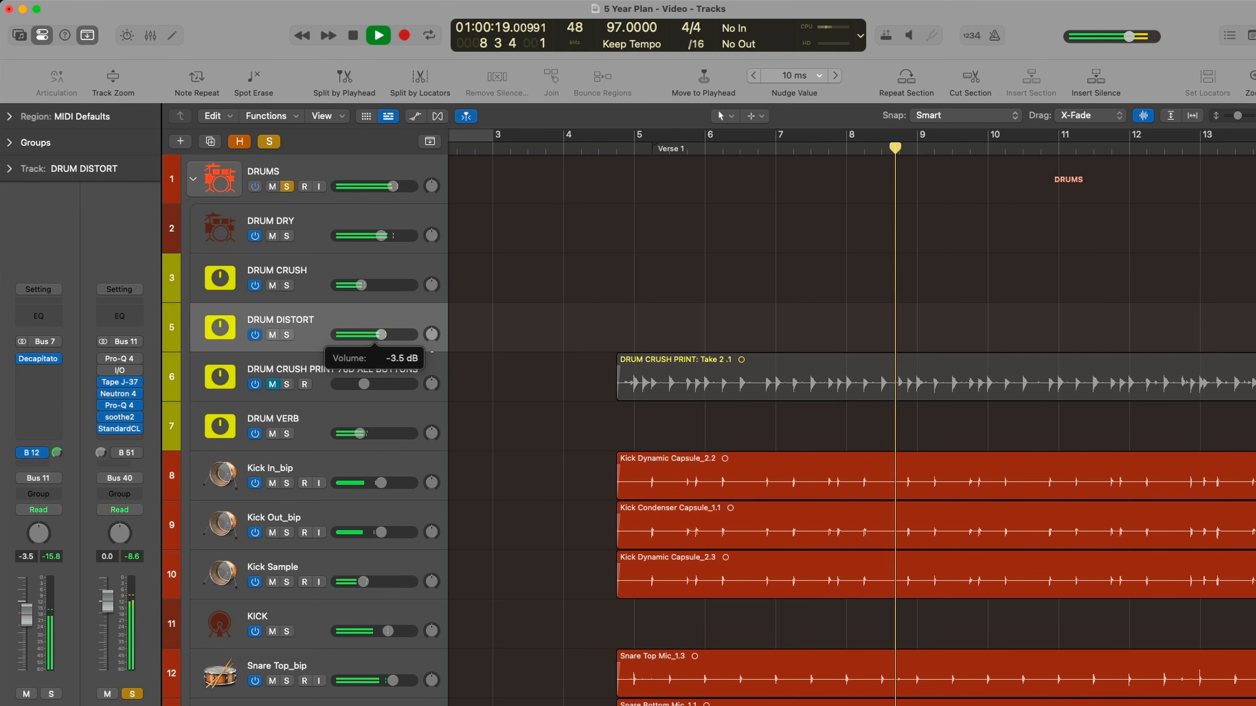
- Lower the DRUM DISTORT volume to -17.2 dB, compare the drum mix with that bus muted and unmuted, and stop playback
{"action": "left_click_drag", "start_coordinate": [381, 336], "coordinate": [354, 335]}
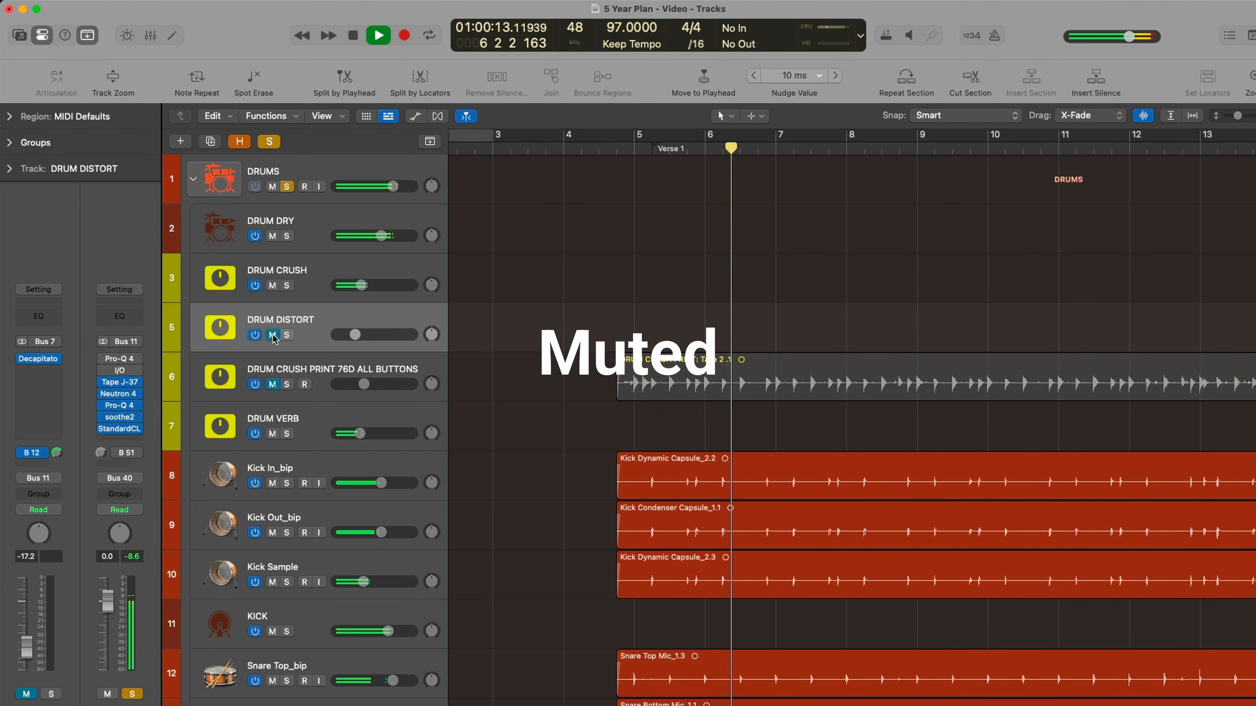
{"action": "left_click", "coordinate": [273, 336]}
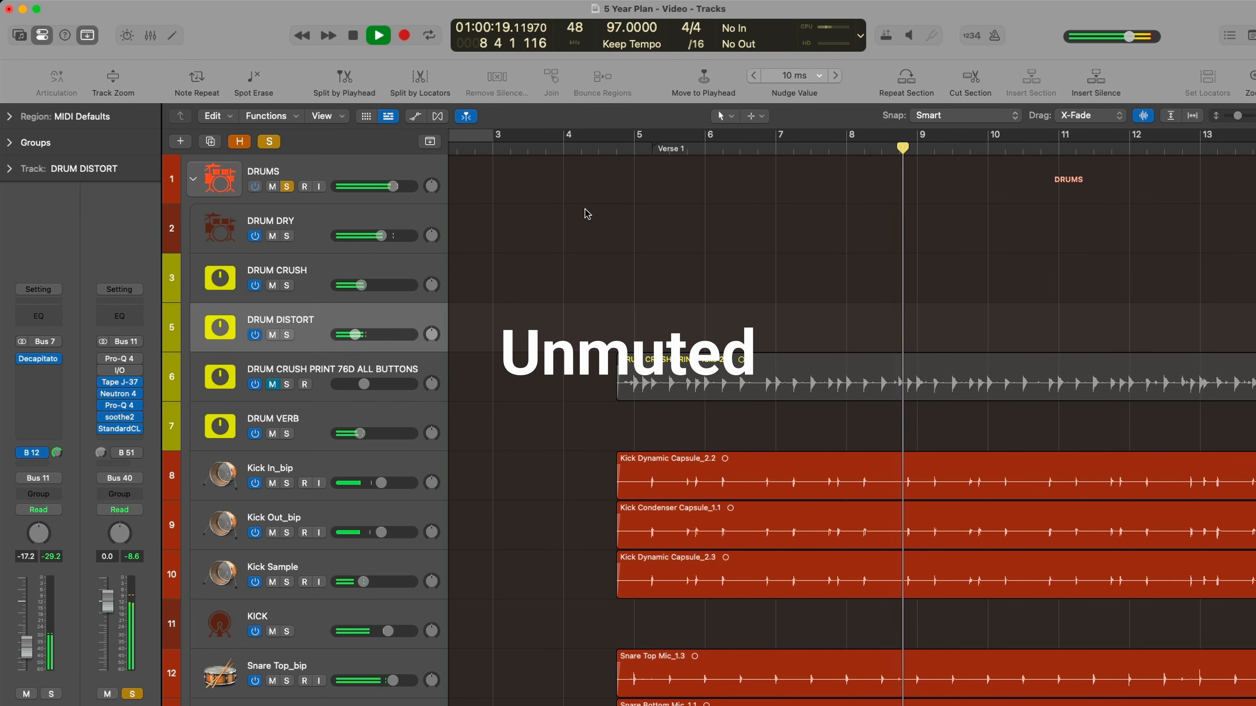
{"action": "key", "text": "space"}
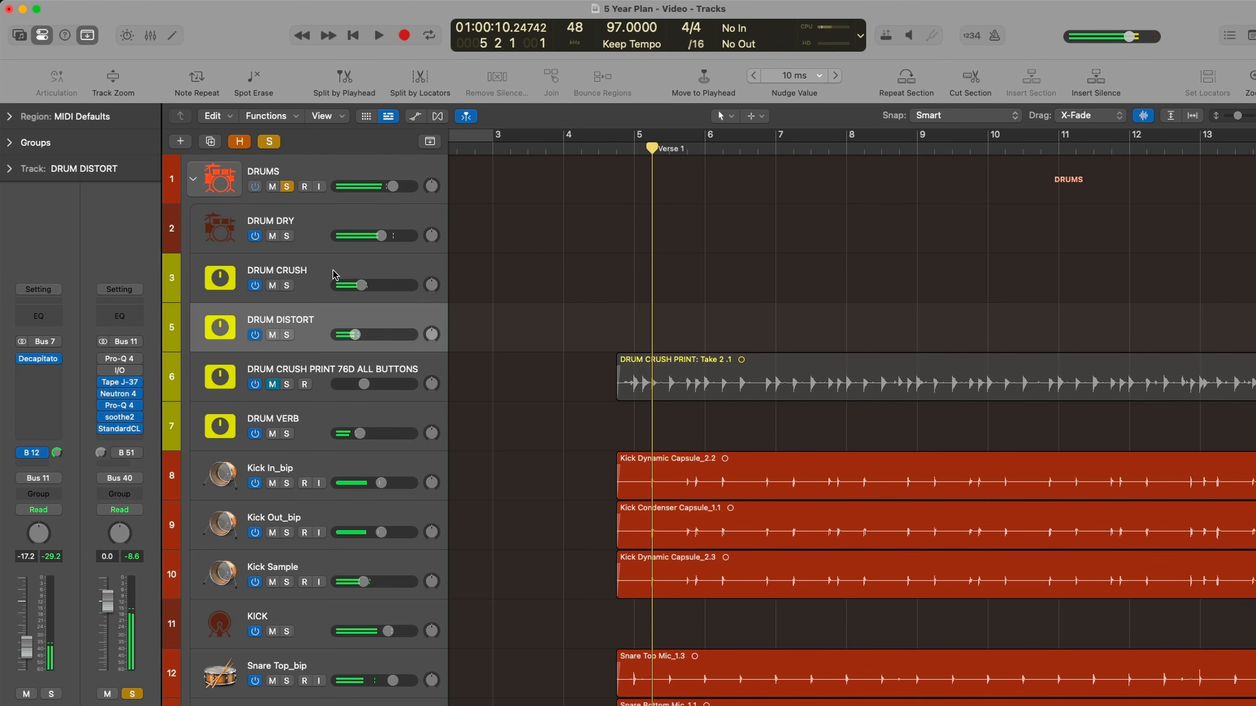
- Select DRUM CRUSH and DRUM DISTORT together and compare the playing drum mix with both buses muted and unmuted
{"action": "left_click", "coordinate": [334, 275]}
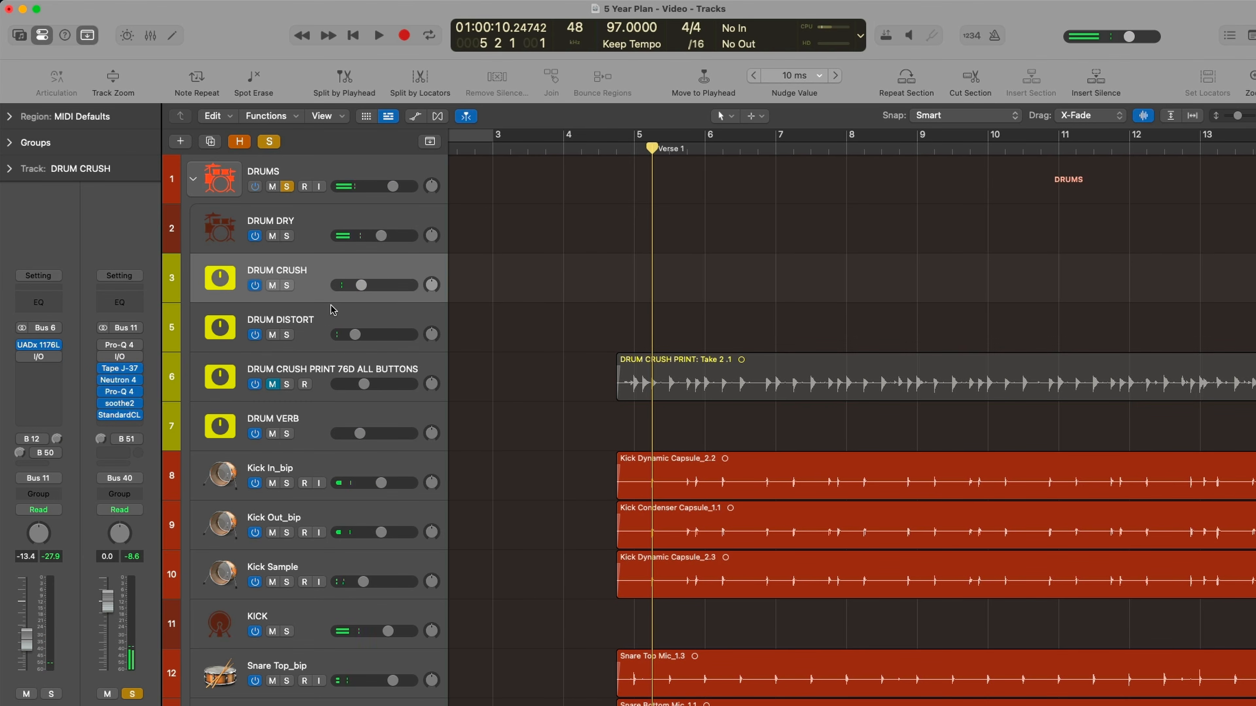
{"action": "left_click", "coordinate": [328, 320], "text": "shift"}
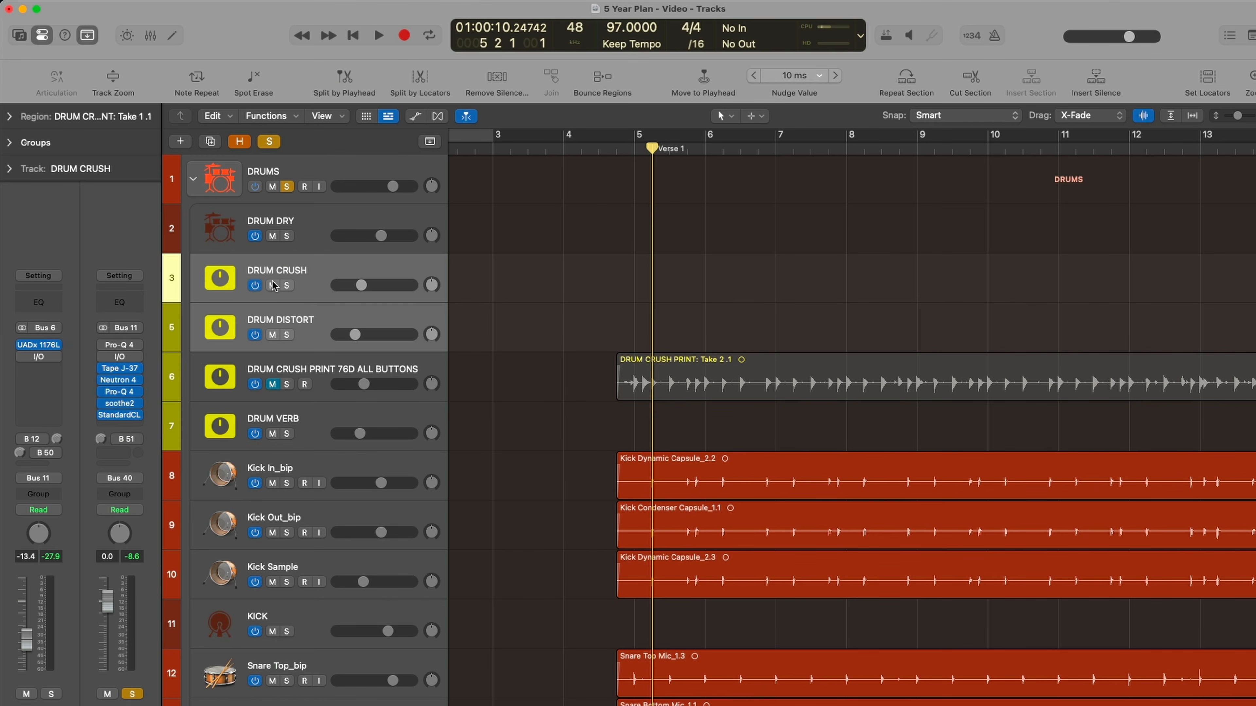
{"action": "key", "text": "space"}
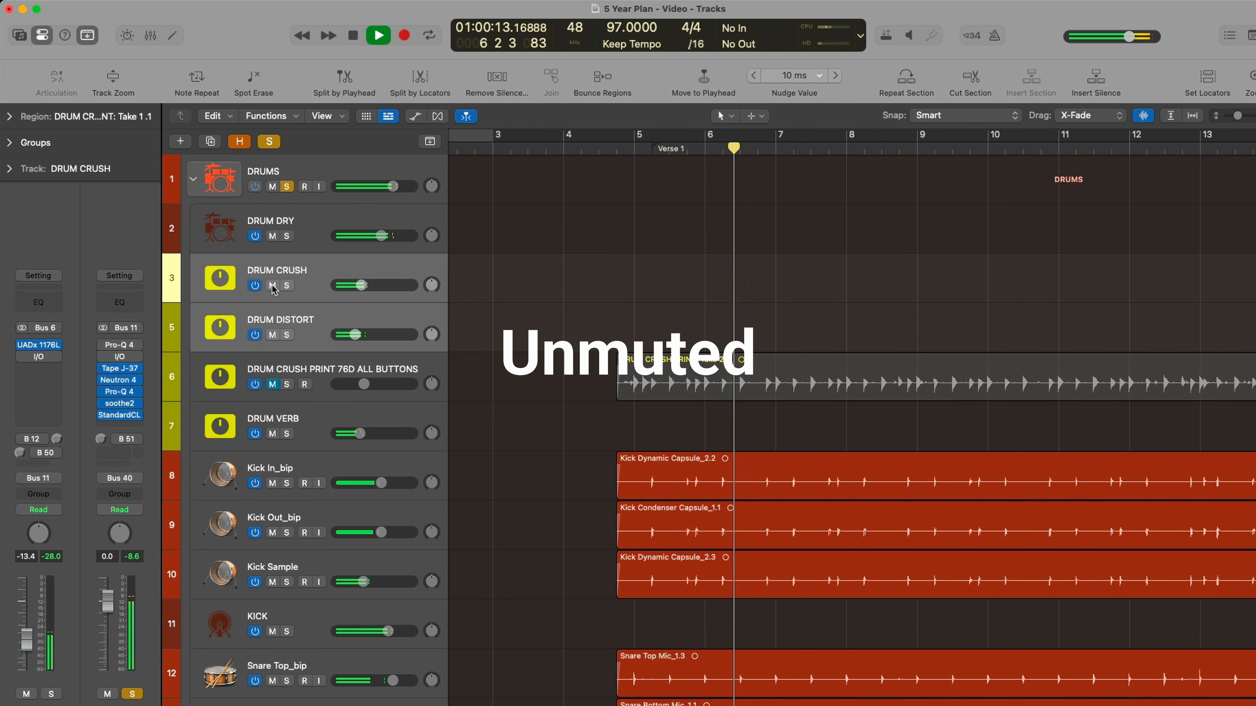
{"action": "left_click", "coordinate": [272, 286]}
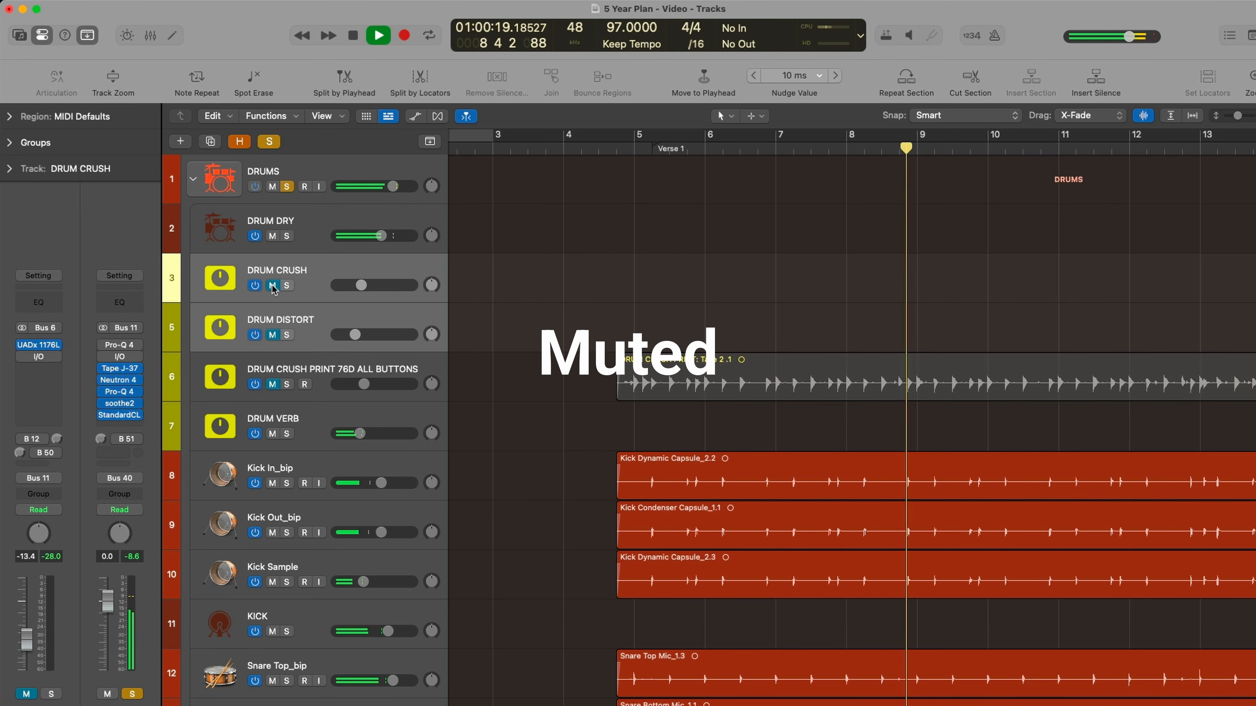
{"action": "left_click", "coordinate": [272, 286]}
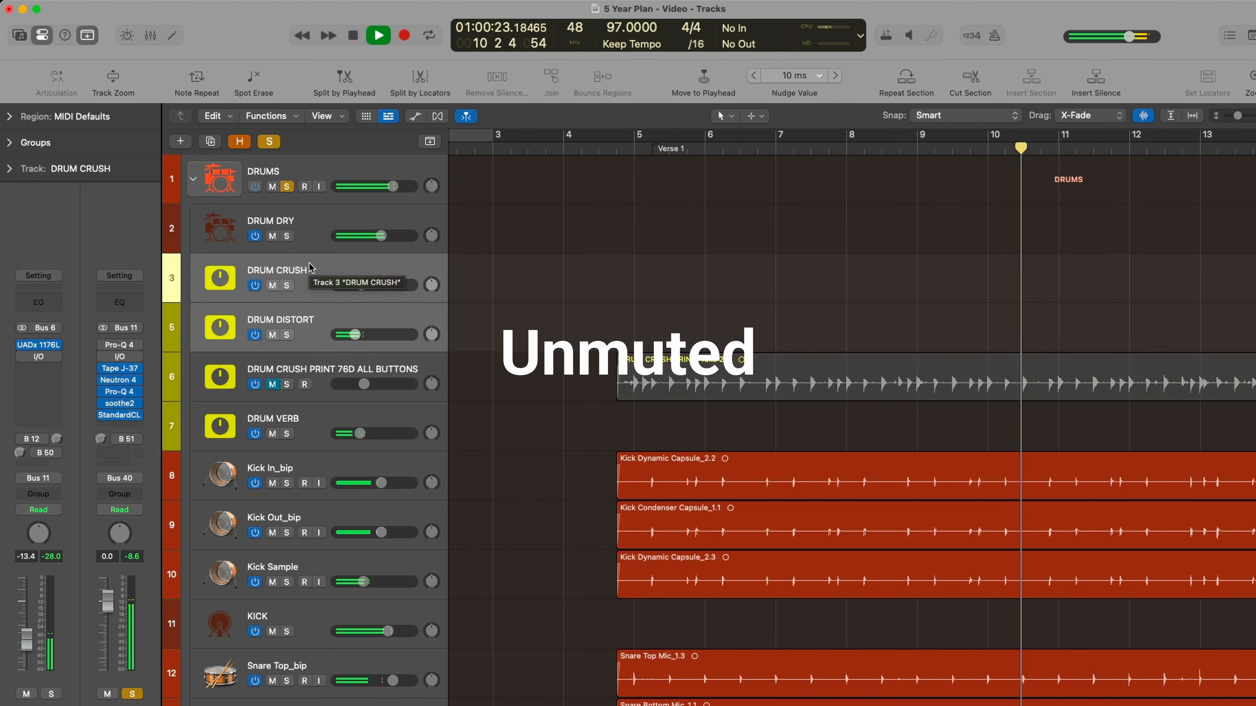
{"action": "key", "text": "space"}
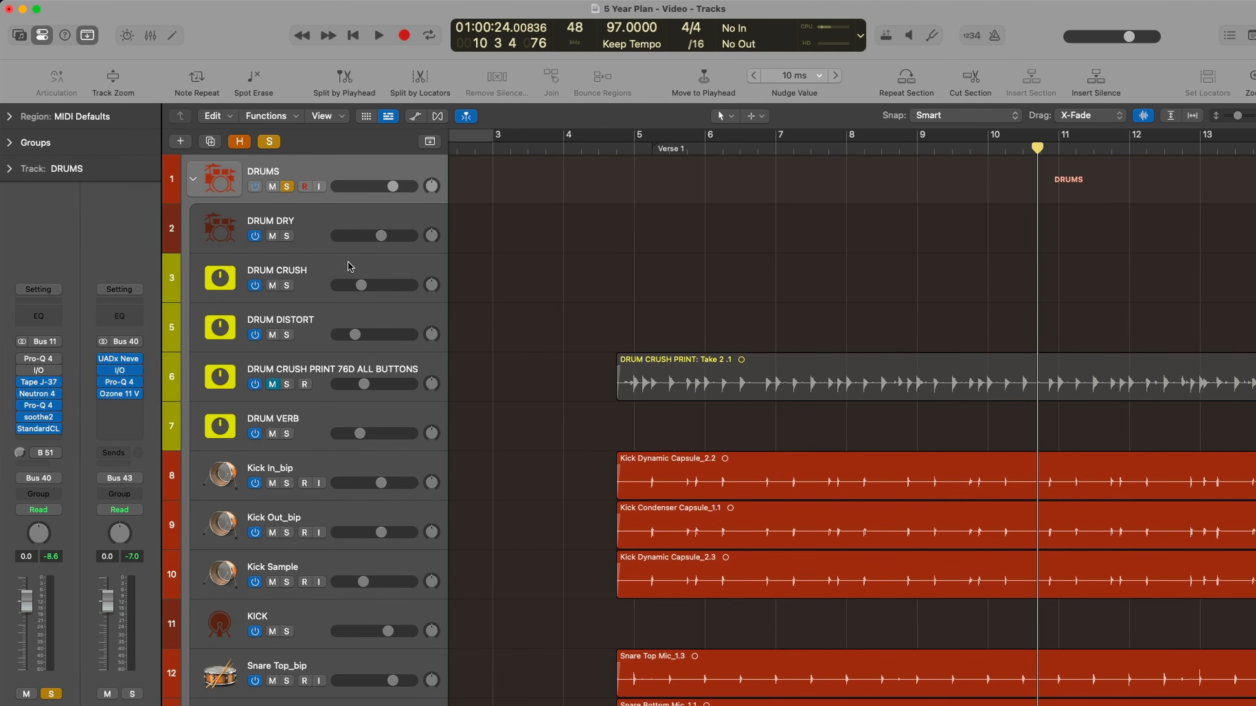
- Select only the DRUM CRUSH track
{"action": "left_click", "coordinate": [308, 263]}
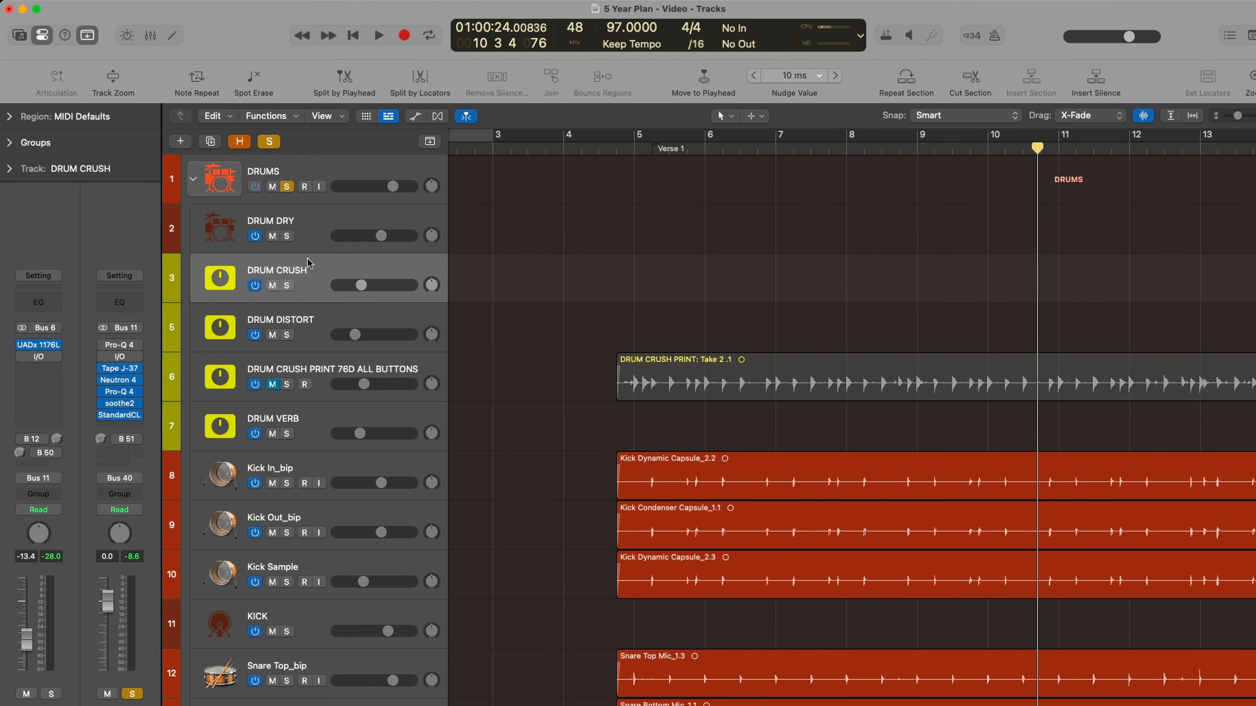